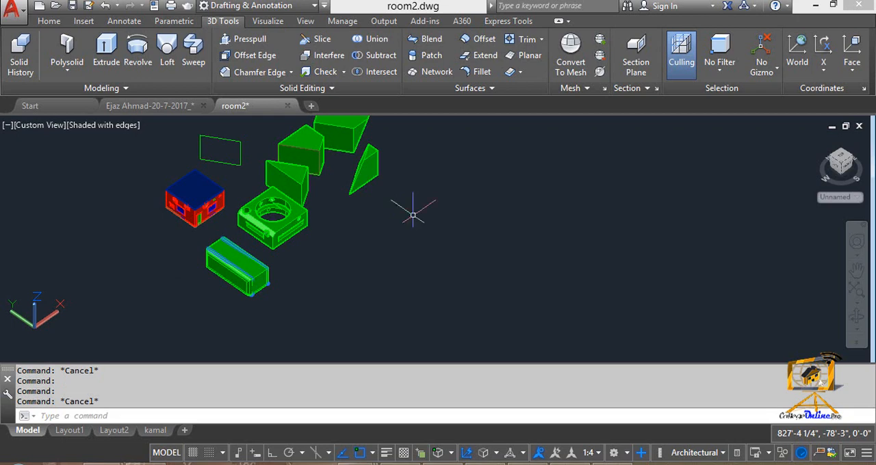
- Draw a rectangle in the empty area beside the existing solids
text(rec)
key(Return)
click(436, 209)
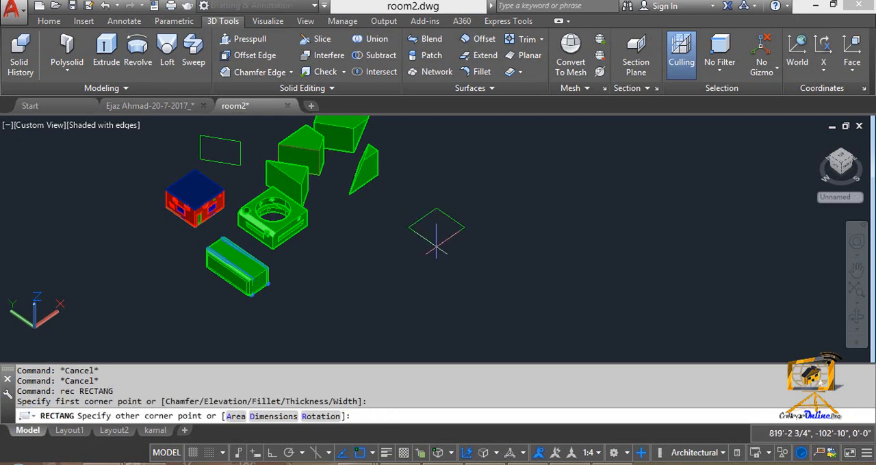
click(436, 245)
key(Escape)
key(Escape)
- Draw a second rectangle of similar size diagonally next to the first one, without touching it
text(rec)
key(Return)
click(488, 252)
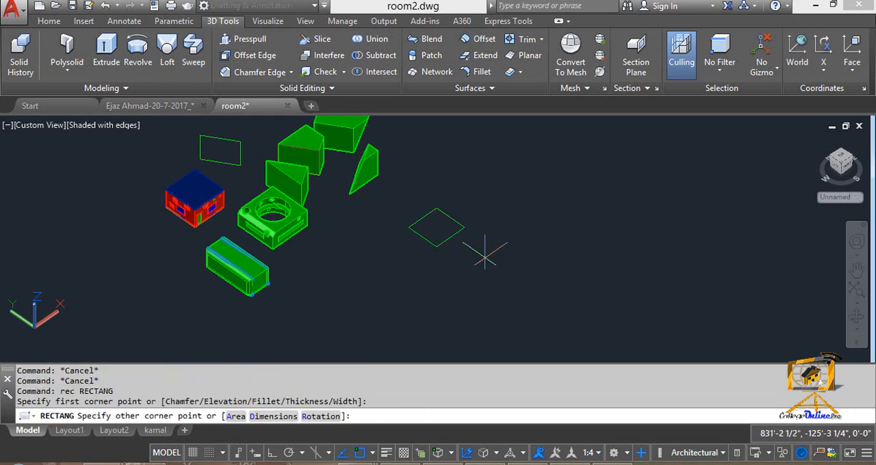
click(492, 295)
key(Escape)
key(Escape)
- Extrude both new rectangles together upward into two cube-like boxes
text(ext)
key(Return)
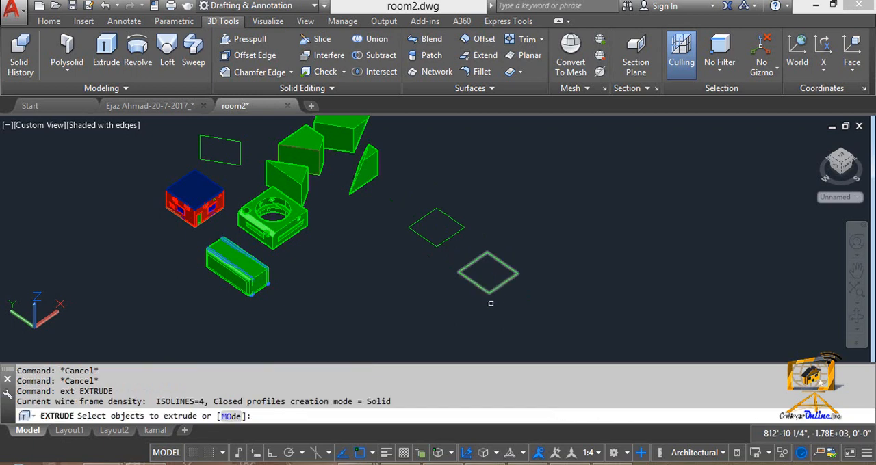
click(518, 313)
click(416, 225)
key(Return)
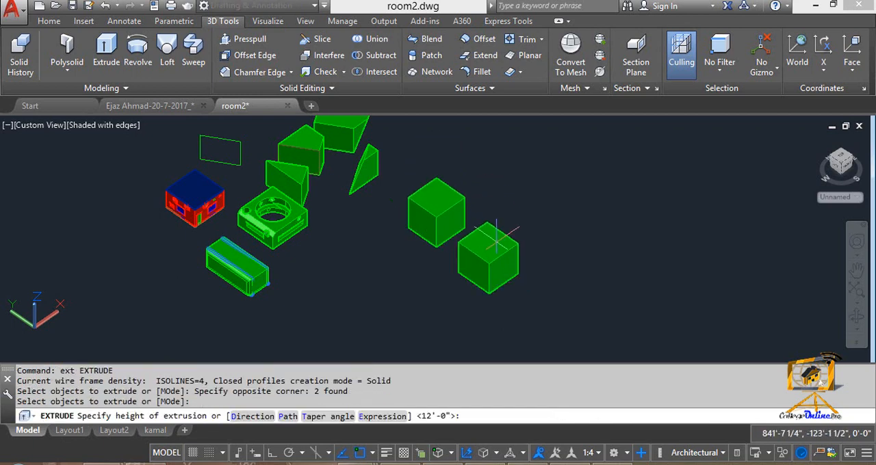
click(495, 237)
key(Escape)
text(`)
scroll(419, 233, up, 3)
key(Escape)
key(Escape)
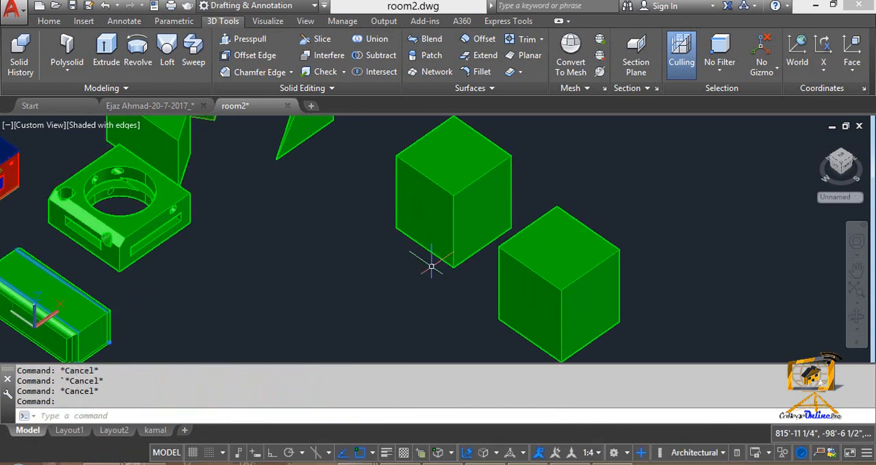
text(uni)
key(Return)
key(Return)
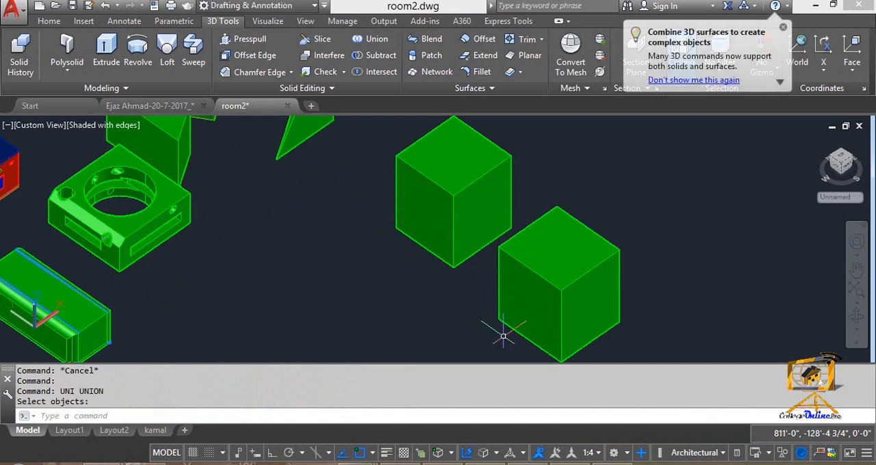
click(503, 335)
click(431, 254)
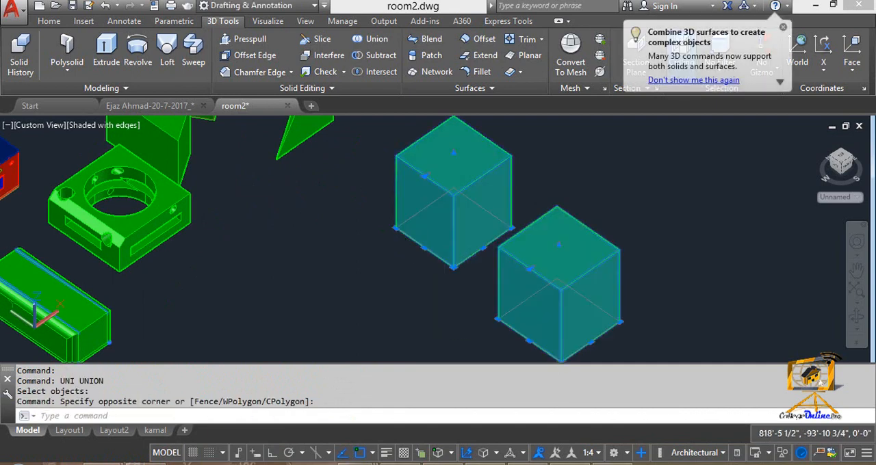
key(Return)
scroll(443, 263, down, 4)
middle_drag(433, 255, 427, 242)
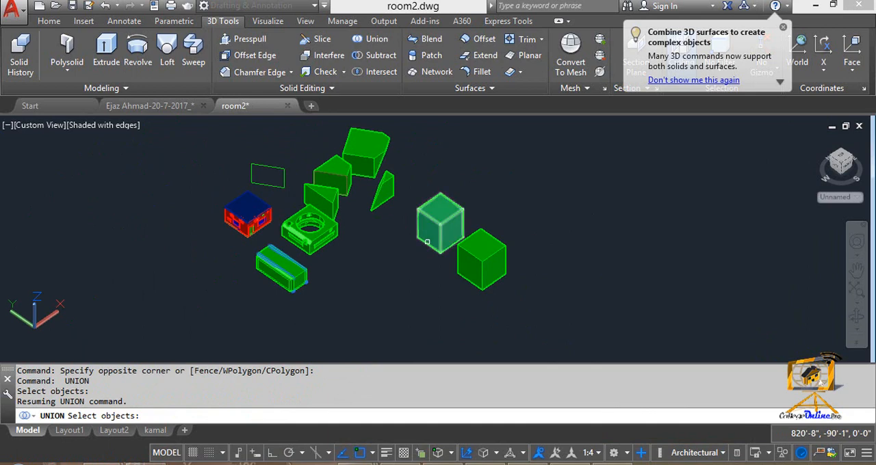
key(Escape)
key(Escape)
- Union the two separate boxes into a single solid
text(uni)
key(Return)
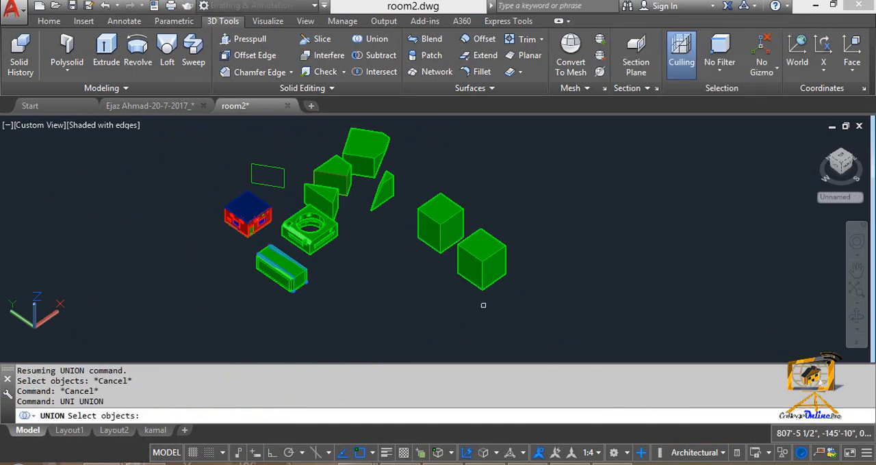
click(484, 303)
click(416, 244)
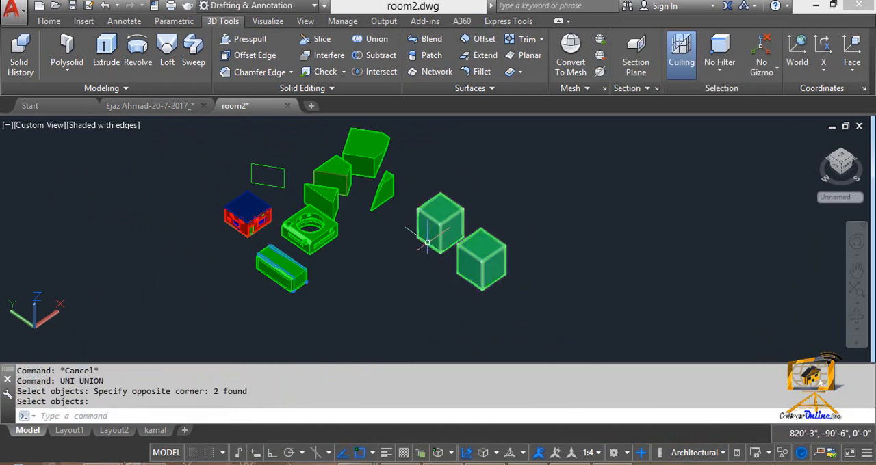
key(Return)
scroll(433, 267, up, 4)
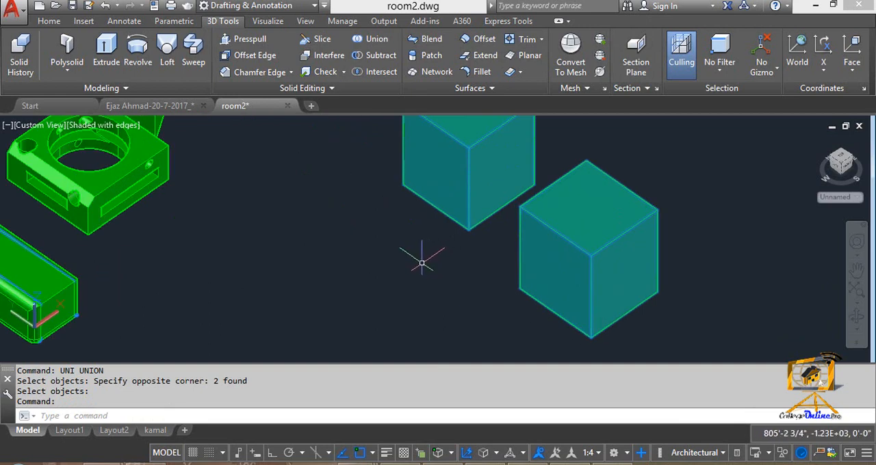
scroll(424, 252, down, 4)
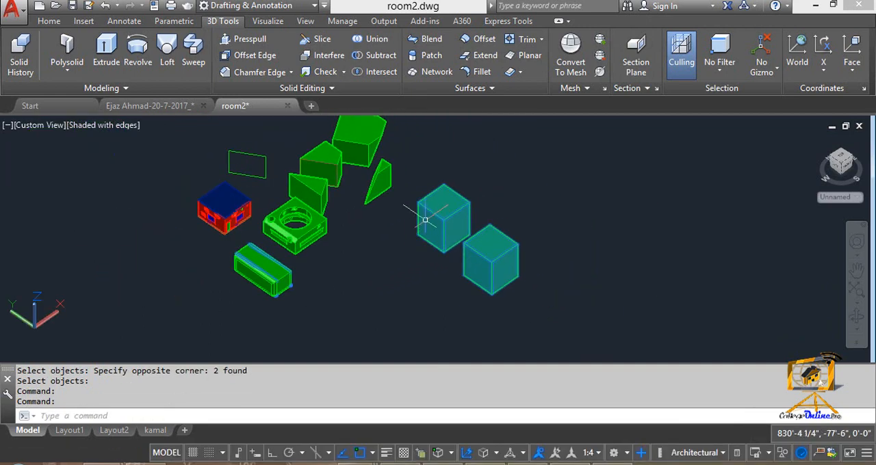
middle_click(432, 228)
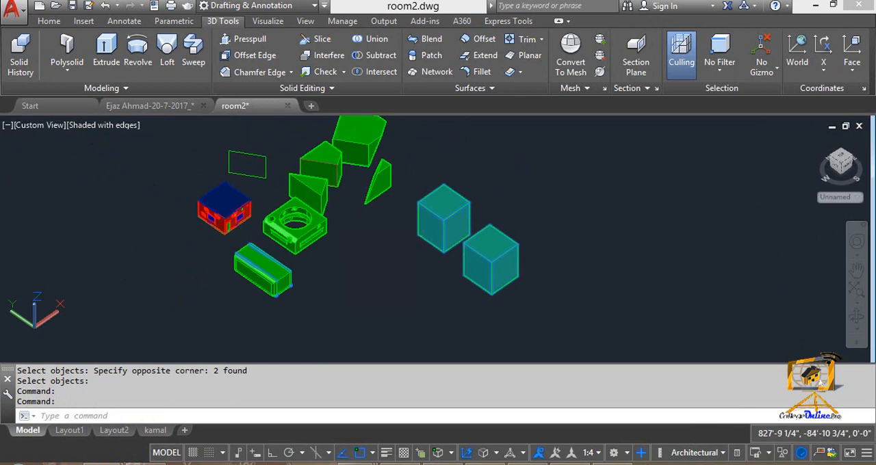
- Move the united pair of boxes farther away from the other models
key(Escape)
key(Escape)
text(m)
key(Return)
click(443, 219)
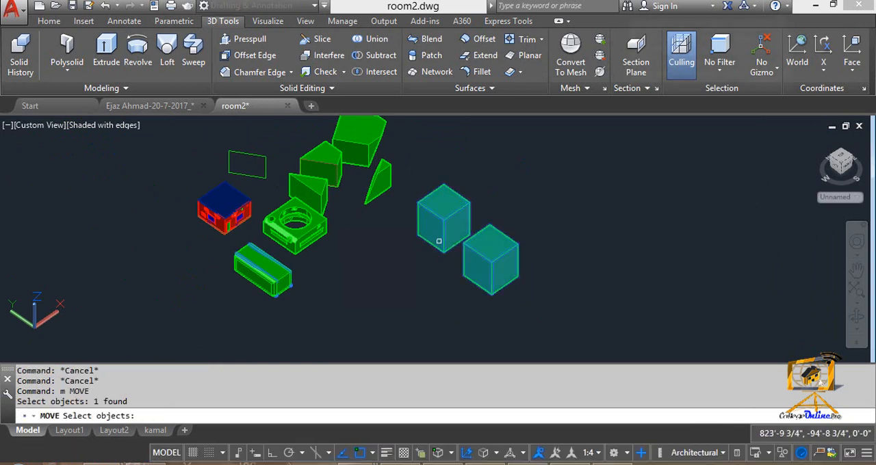
key(Return)
click(434, 241)
middle_drag(508, 215, 468, 312)
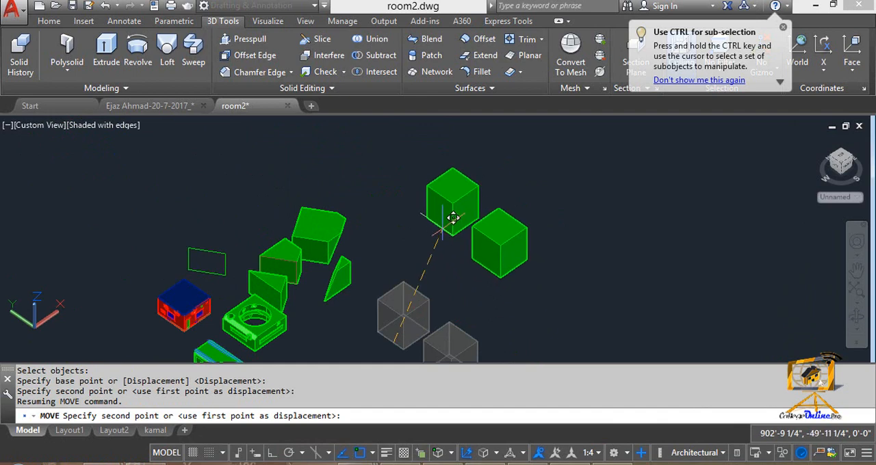
click(442, 228)
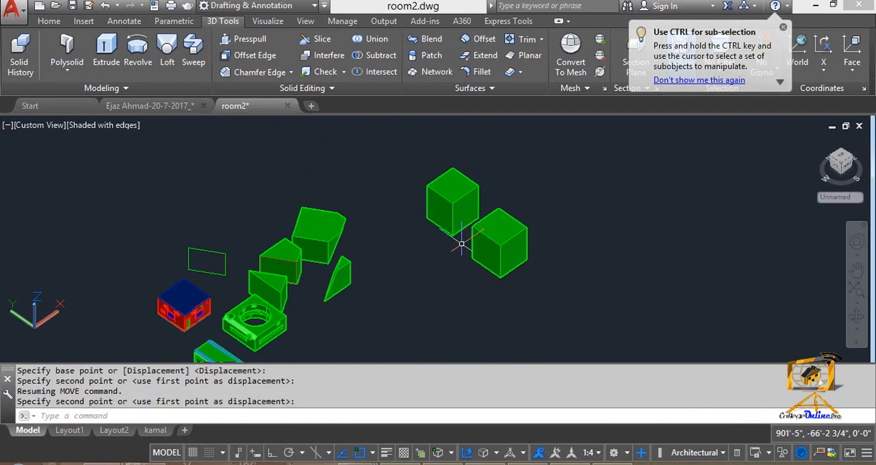
key(Escape)
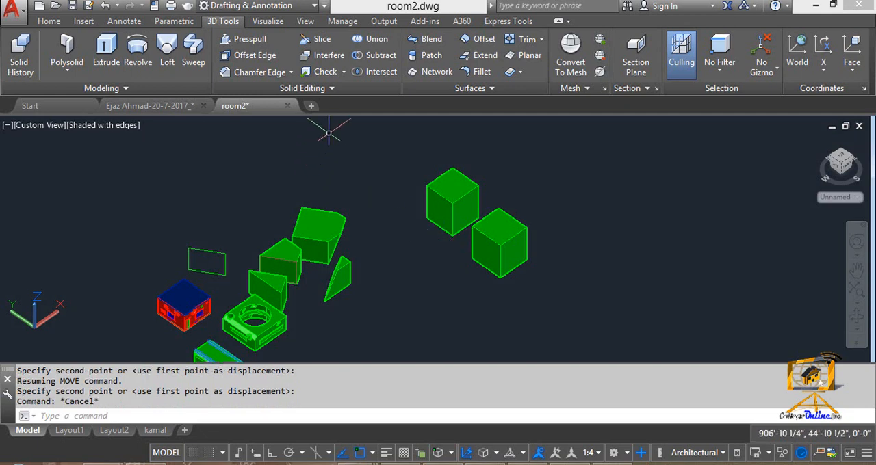
- Separate the united solid back into individual boxes and select only the box nearer the wedge solids
click(331, 90)
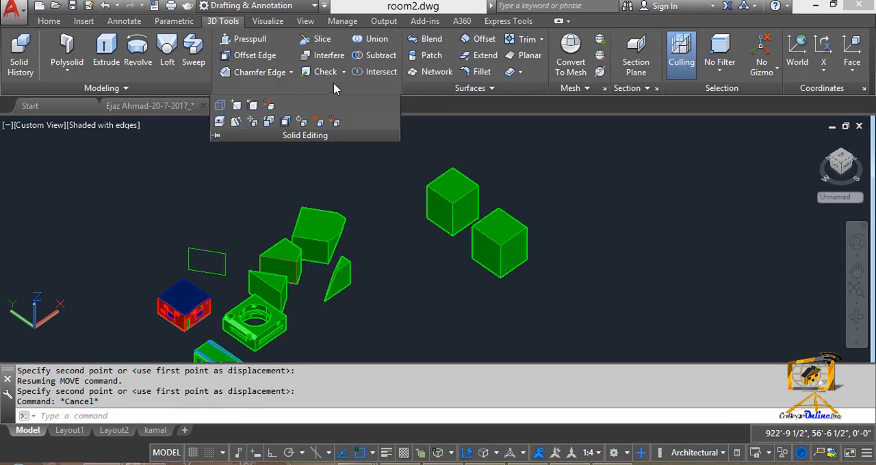
click(323, 73)
click(344, 72)
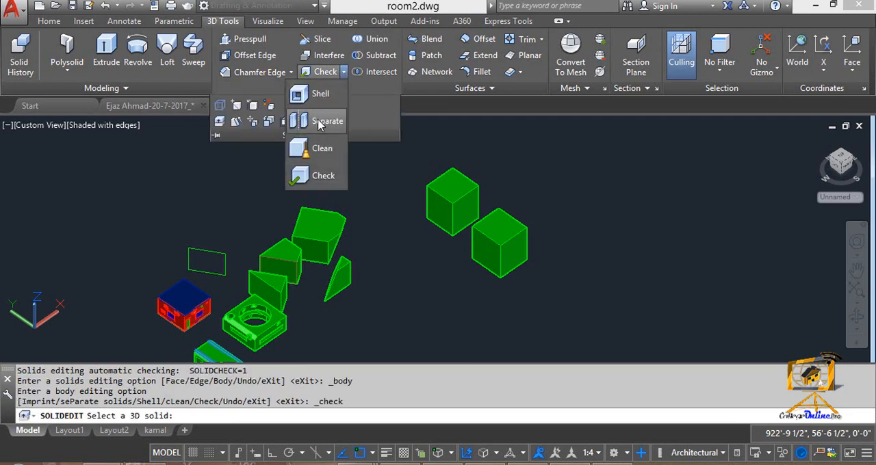
click(343, 75)
click(343, 75)
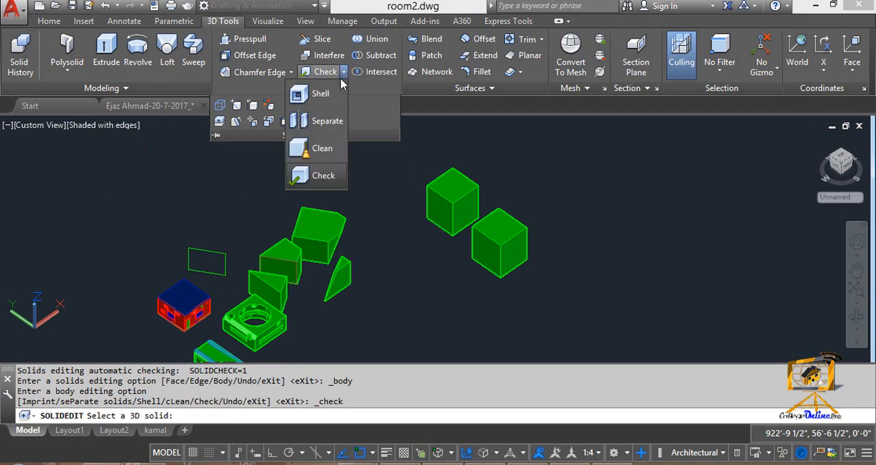
click(326, 121)
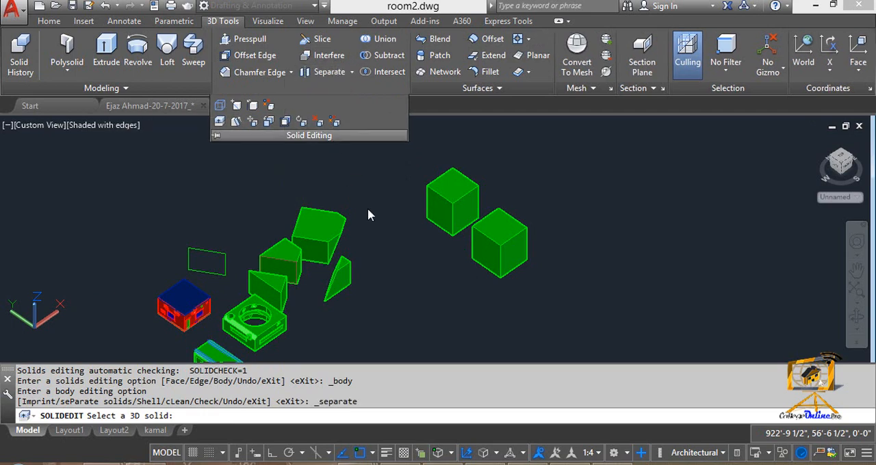
click(438, 214)
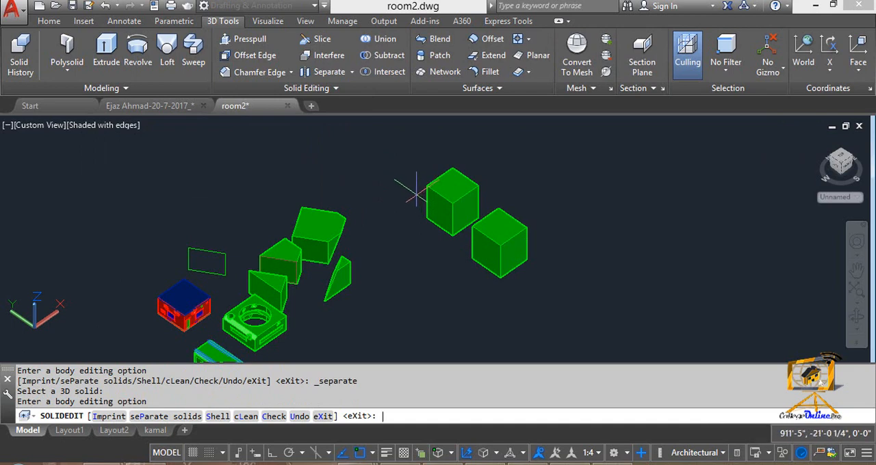
key(Return)
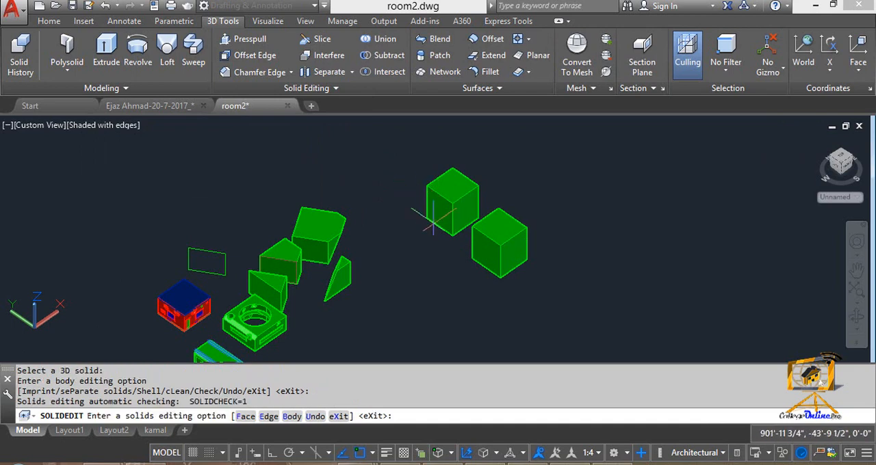
key(Escape)
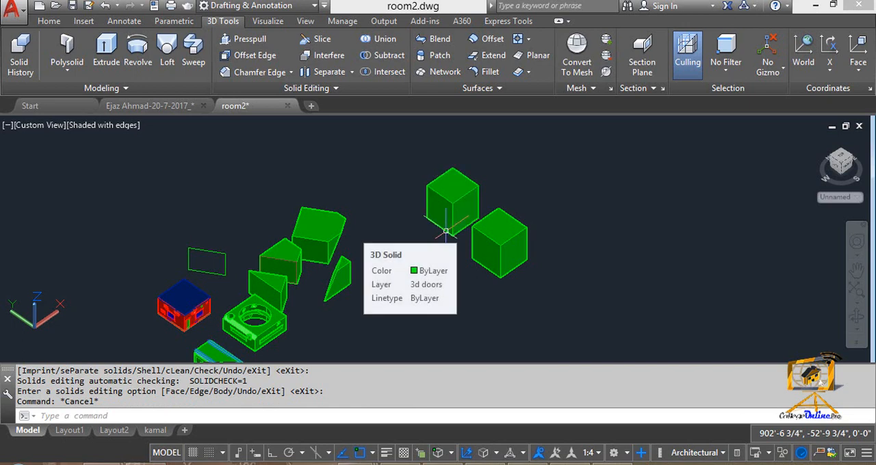
click(446, 232)
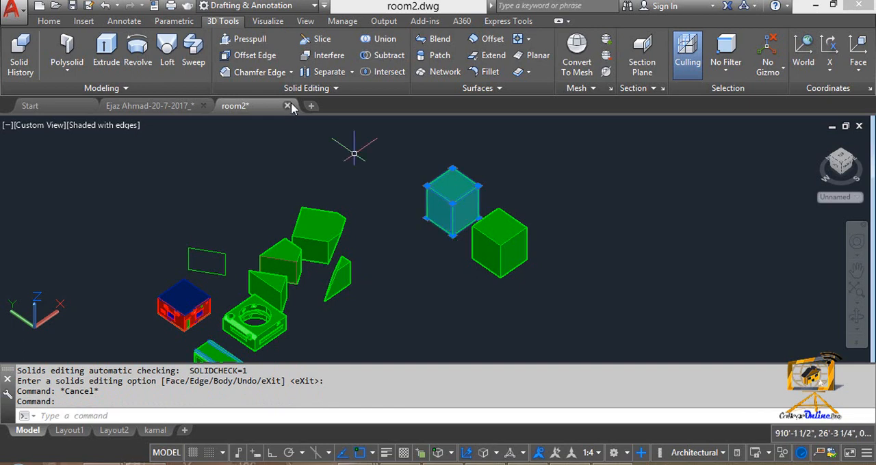
- Switch to the Word document to review the list of body-editing commands, and return to the AutoCAD drawing
mouse_move(197, 418)
click(75, 414)
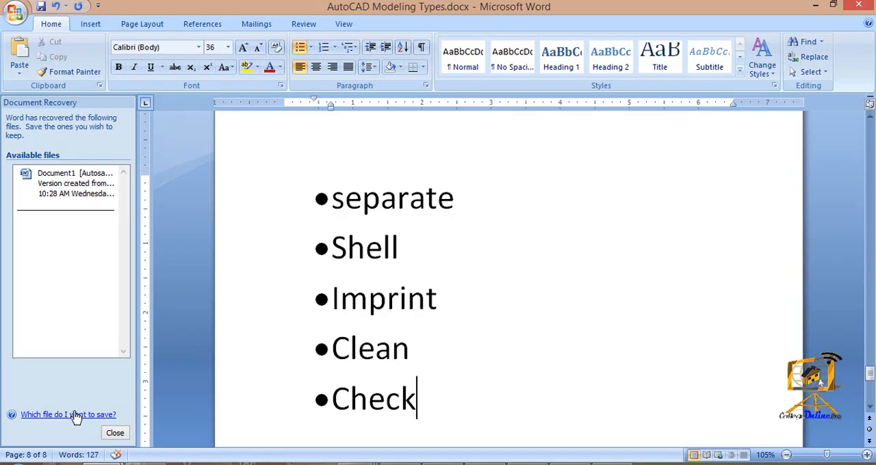
click(817, 5)
- Copy the green door of the red house to the empty area in front of the house
middle_drag(379, 208, 327, 184)
middle_drag(327, 282, 392, 220)
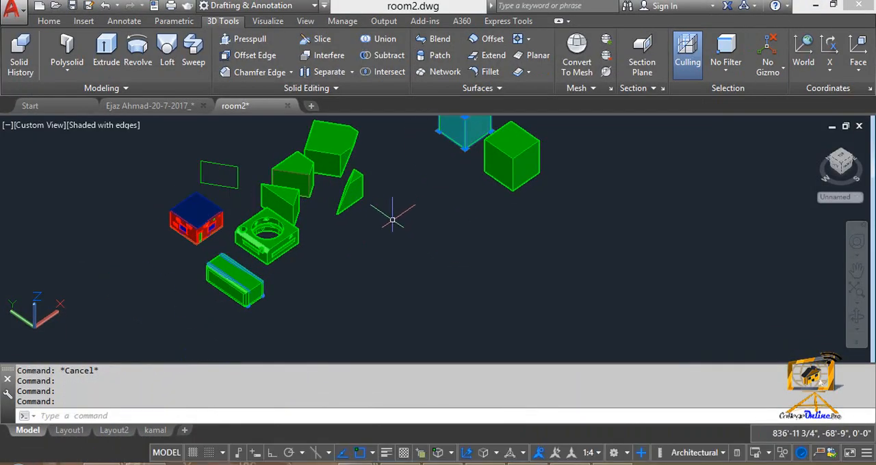
scroll(358, 254, up, 4)
middle_drag(357, 254, 411, 205)
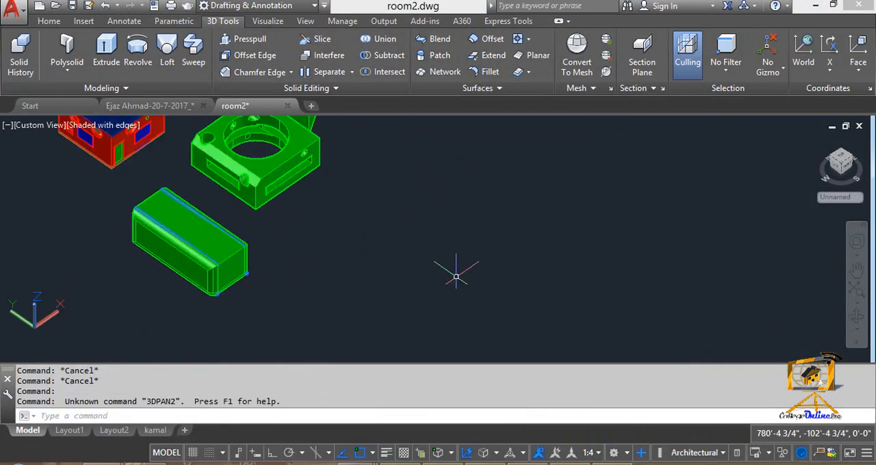
middle_drag(207, 177, 376, 264)
middle_drag(316, 275, 354, 235)
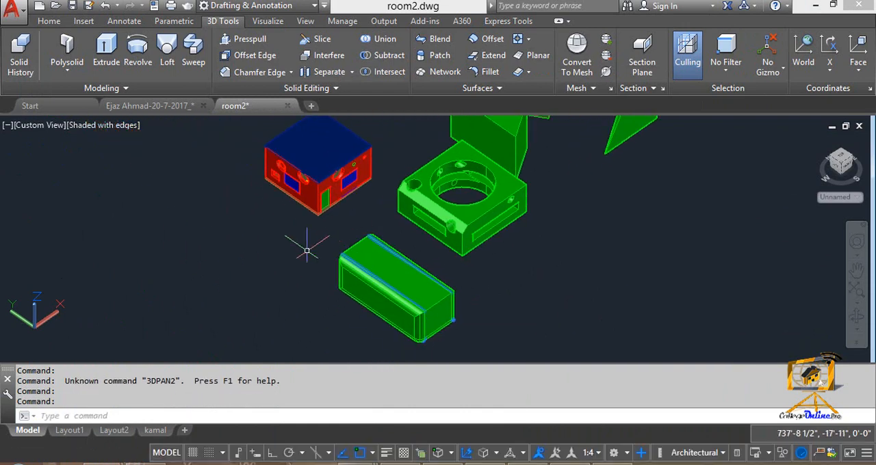
scroll(307, 251, up, 3)
middle_drag(276, 239, 384, 239)
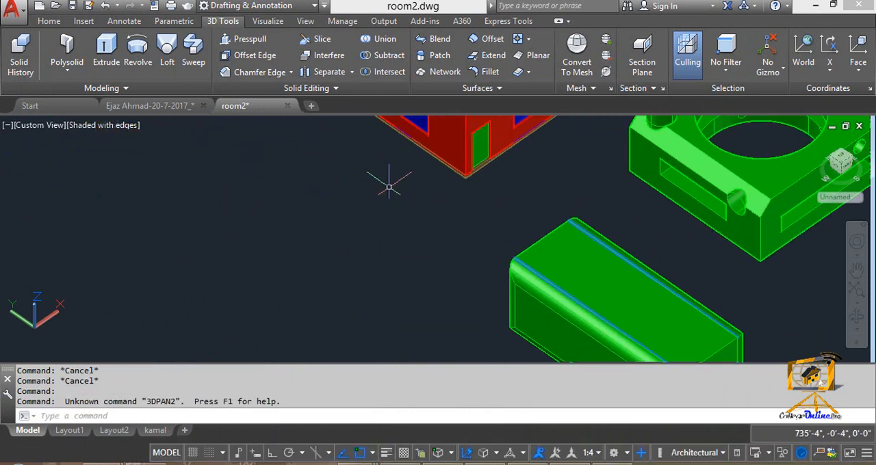
scroll(459, 186, up, 3)
middle_drag(482, 174, 399, 244)
text(co)
key(Return)
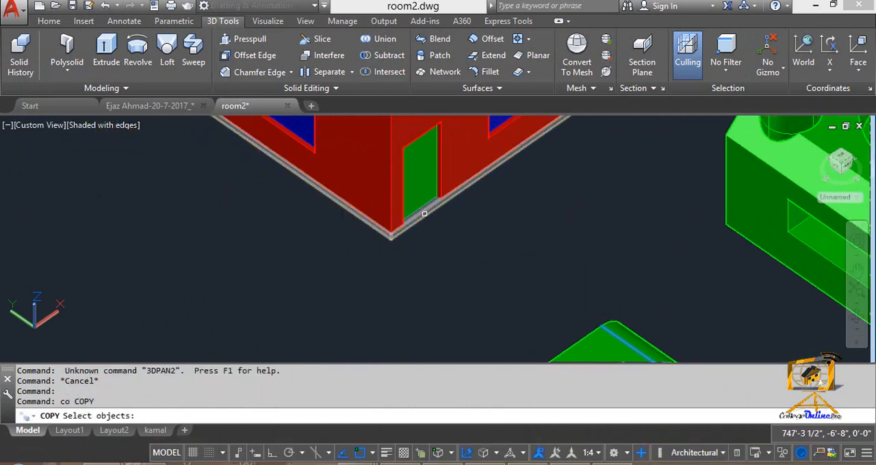
click(423, 206)
key(Return)
click(425, 177)
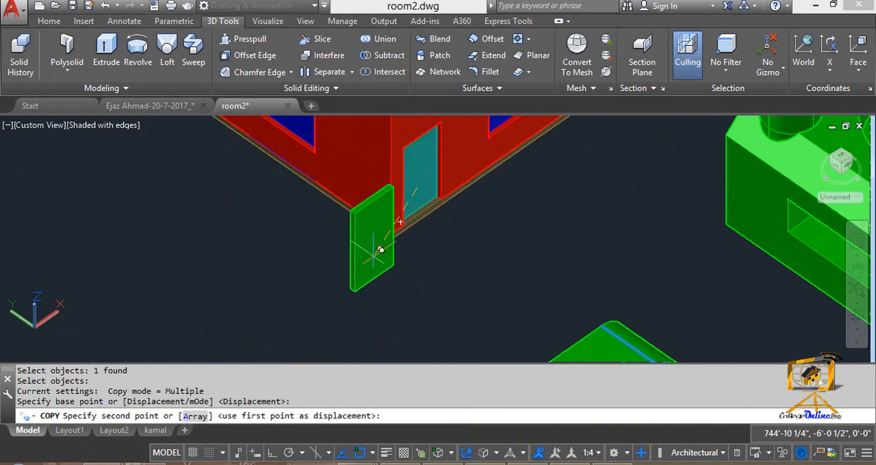
click(196, 304)
middle_drag(202, 309, 303, 257)
key(Escape)
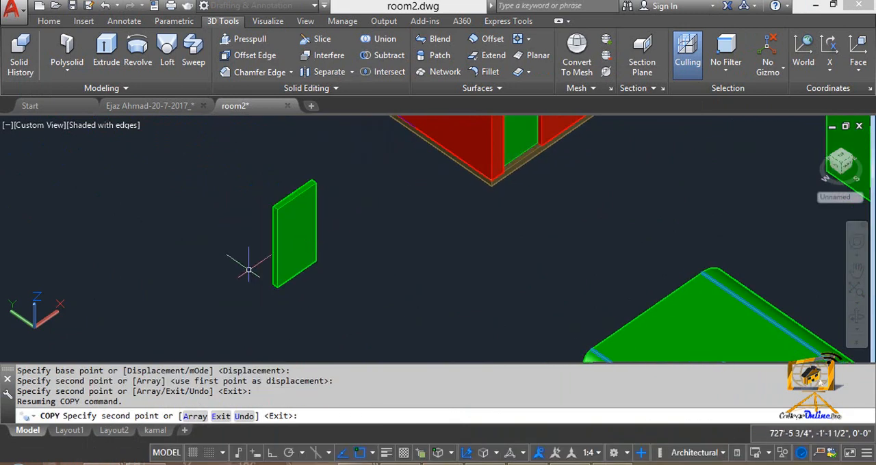
key(Escape)
scroll(248, 270, up, 3)
middle_drag(256, 282, 253, 309)
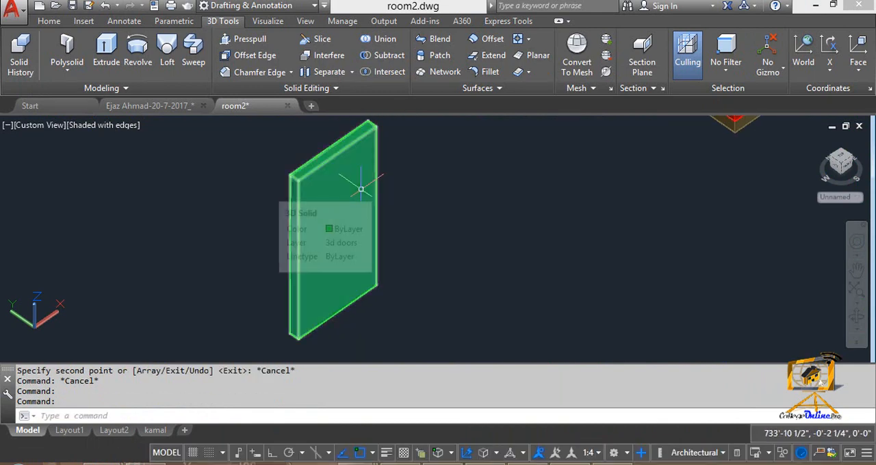
scroll(361, 189, down, 4)
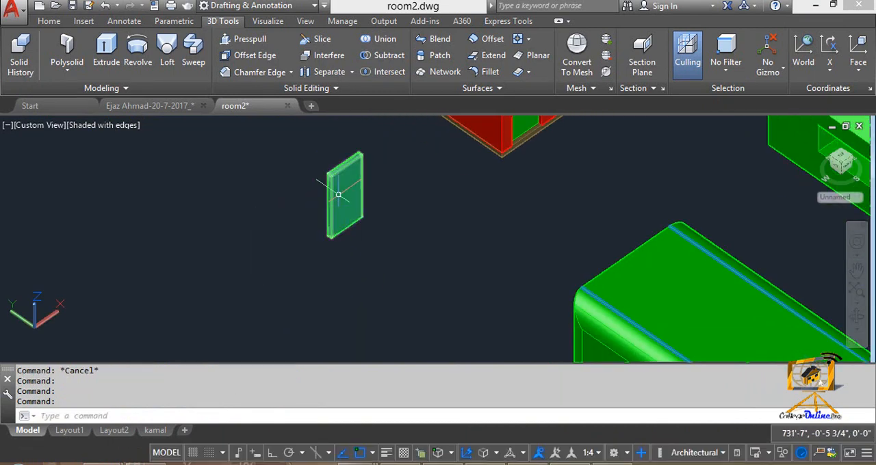
- Start the SOLIDEDIT body option Shell and select the copied green door as the solid
scroll(338, 196, up, 3)
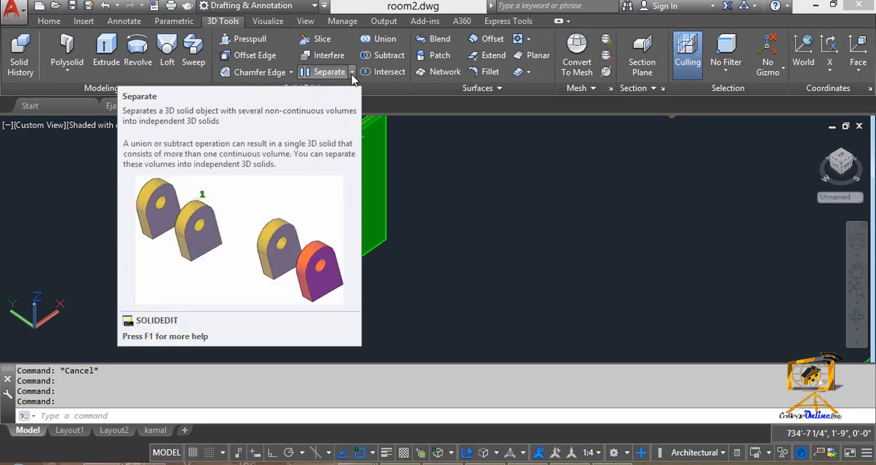
key(Escape)
key(Escape)
key(Escape)
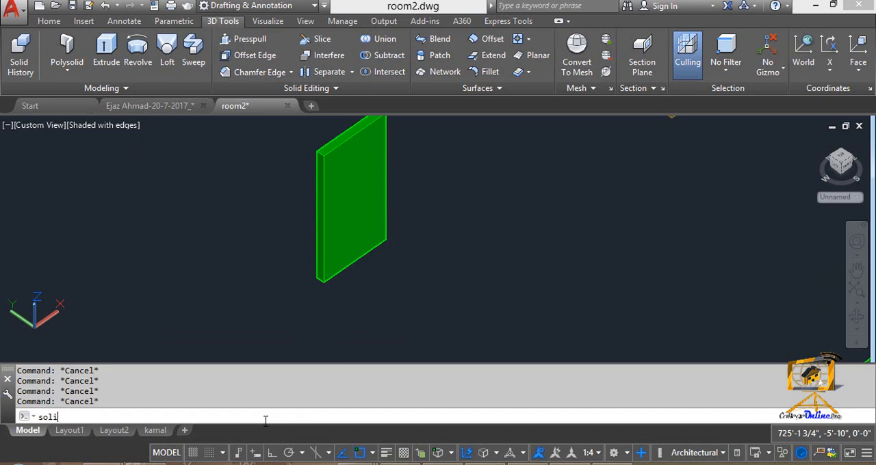
text(solidedit)
key(Return)
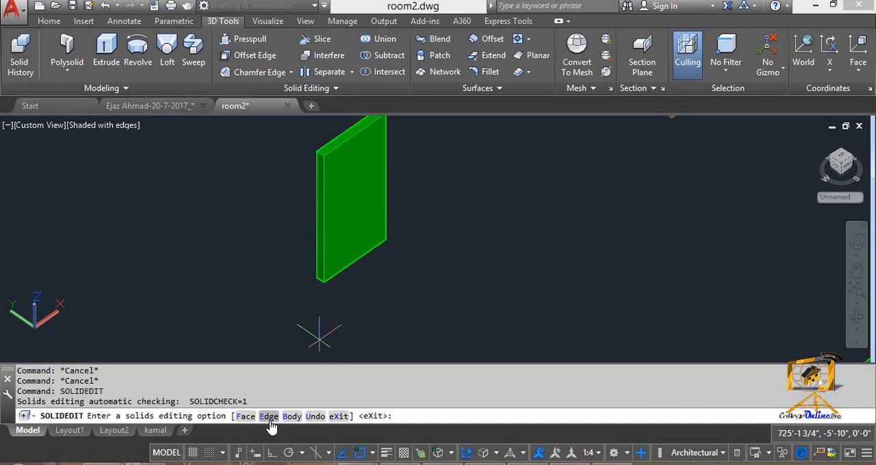
key(Return)
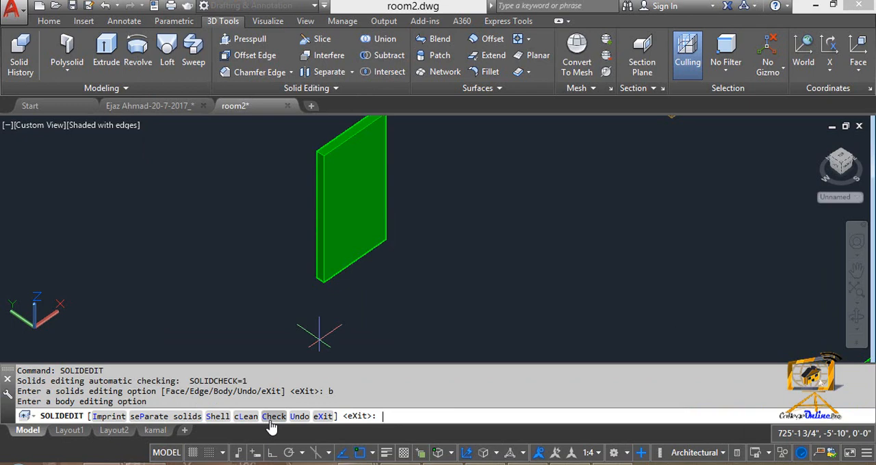
click(209, 419)
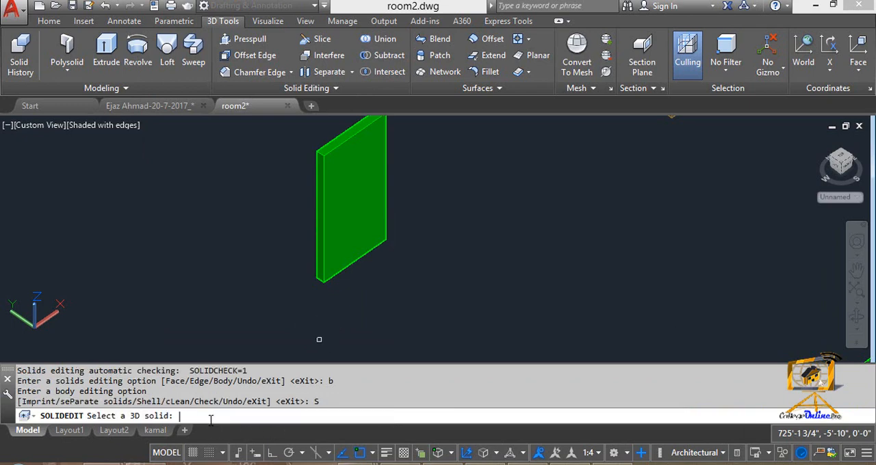
click(336, 274)
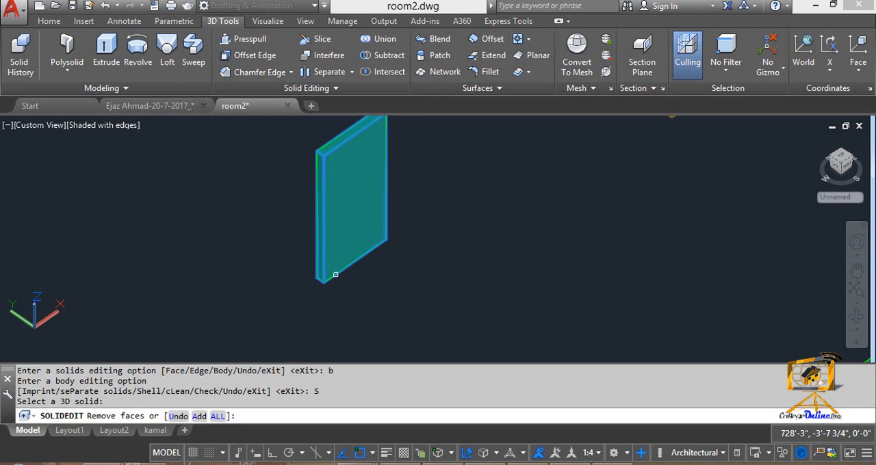
- Remove the copied door's front, bottom and back faces from the shell selection
shift+middle_drag(335, 274, 360, 274)
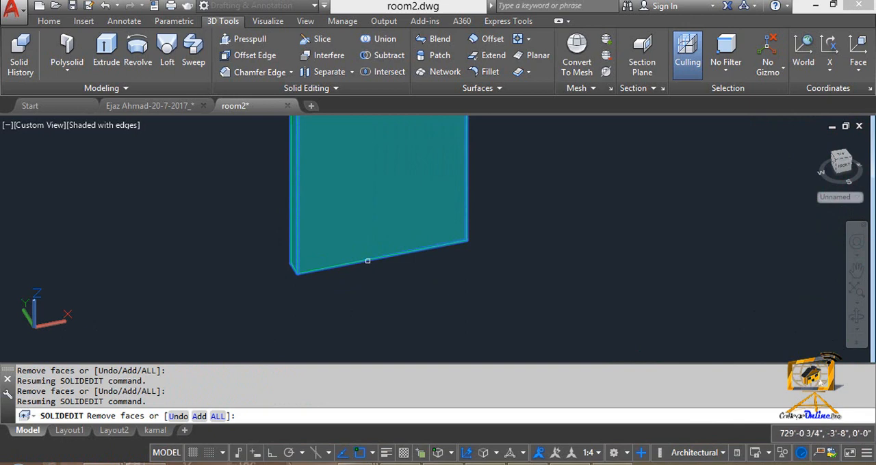
click(367, 261)
shift+middle_drag(369, 292, 372, 250)
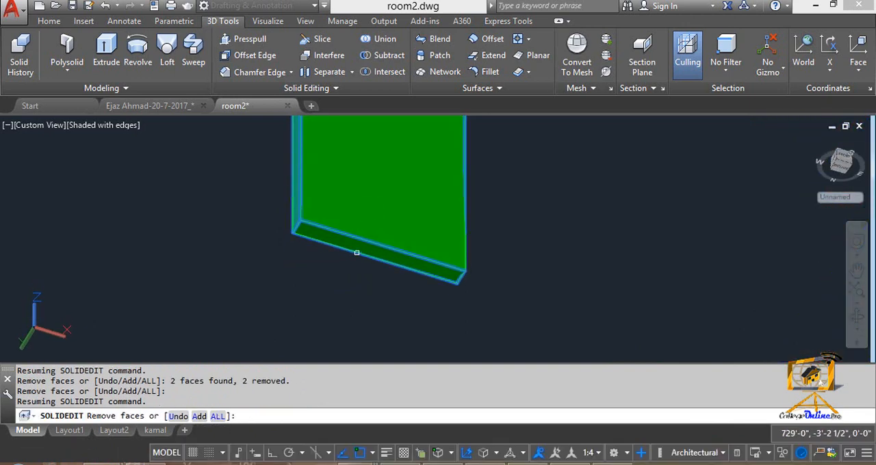
click(356, 254)
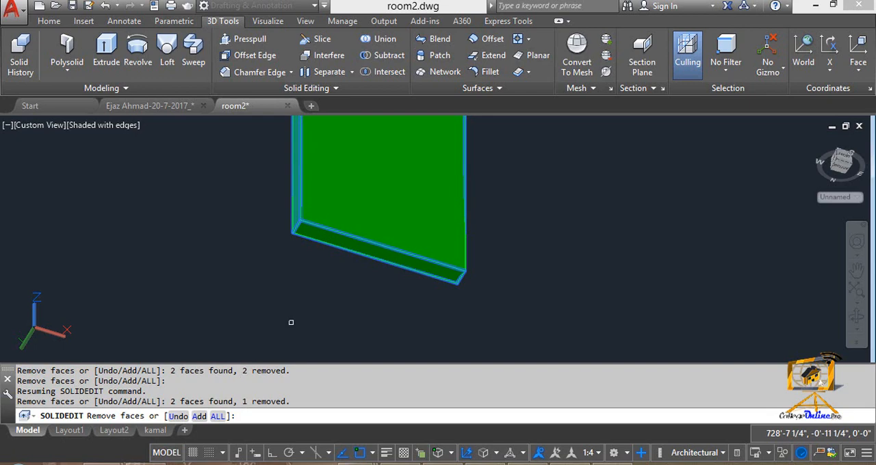
- Shell the copied door with an offset distance of 2"
shift+middle_drag(317, 254, 391, 203)
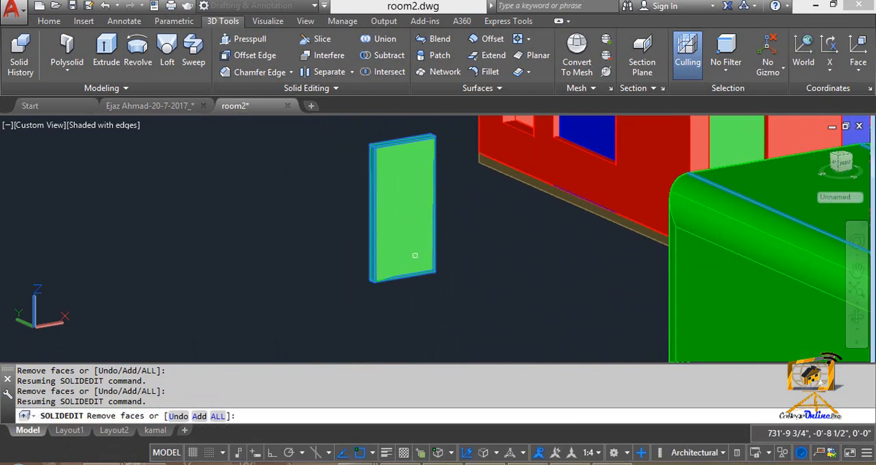
scroll(414, 256, up, 2)
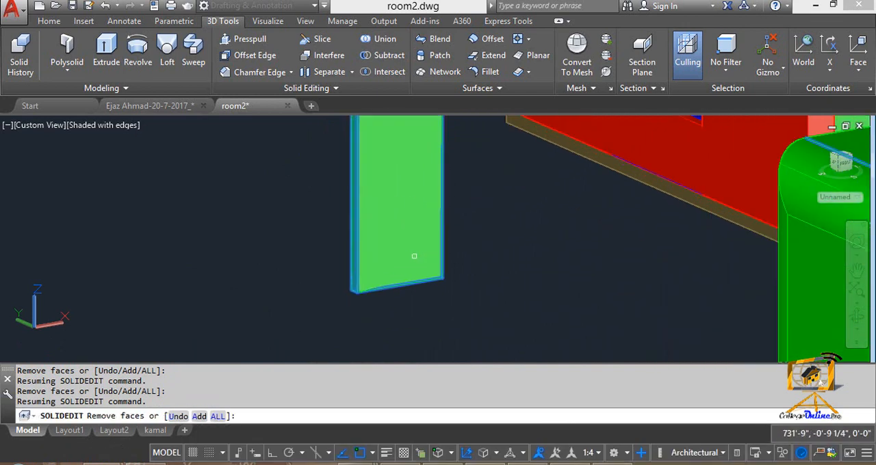
key(Return)
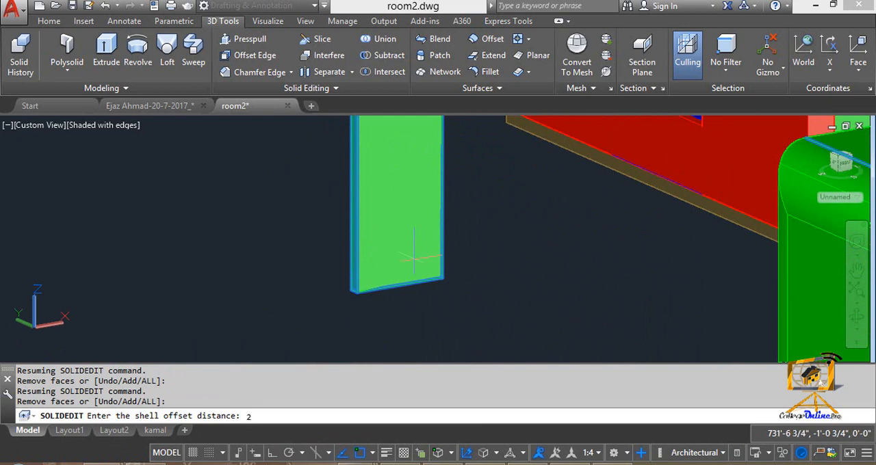
text(2")
key(Return)
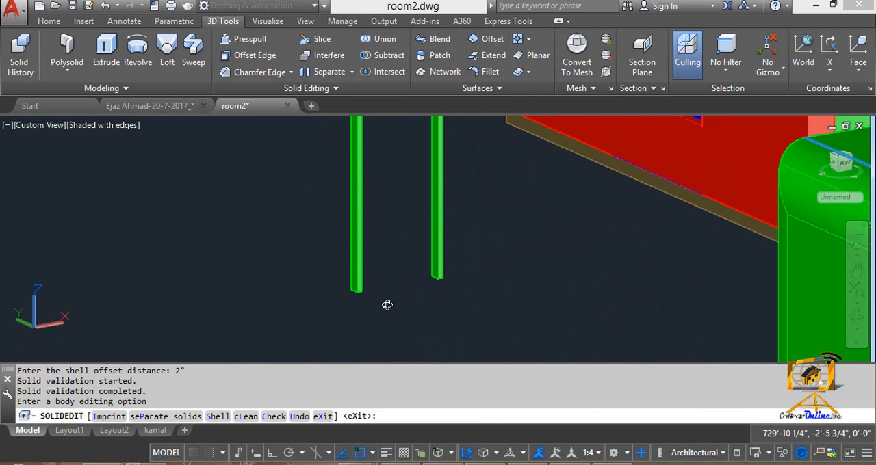
- Undo the shelling of the copied door and leave the solid-editing command
shift+middle_drag(387, 304, 387, 192)
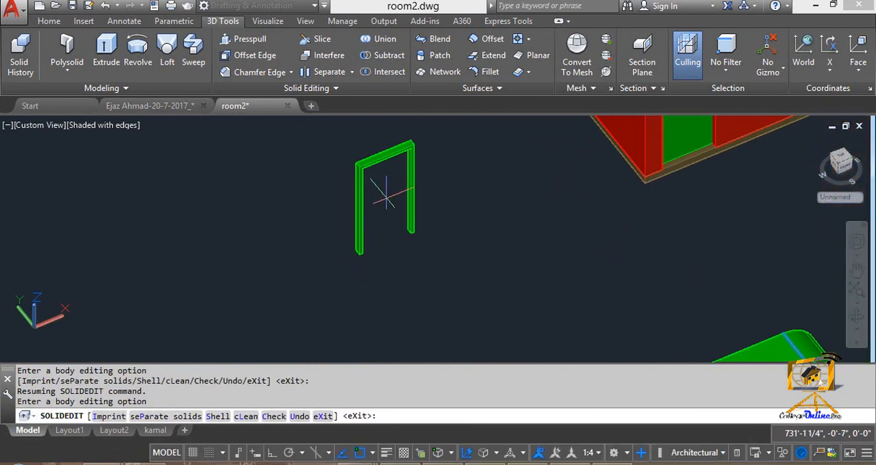
key(ctrl+z)
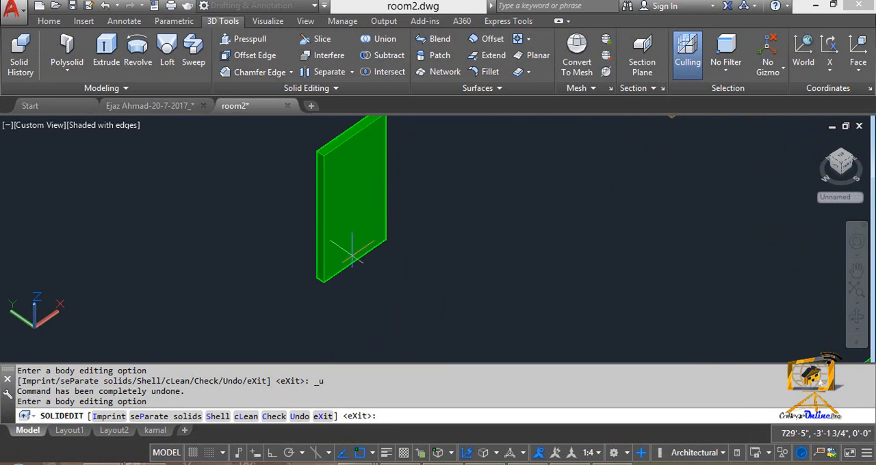
scroll(352, 255, down, 3)
scroll(294, 192, up, 5)
key(Escape)
key(Escape)
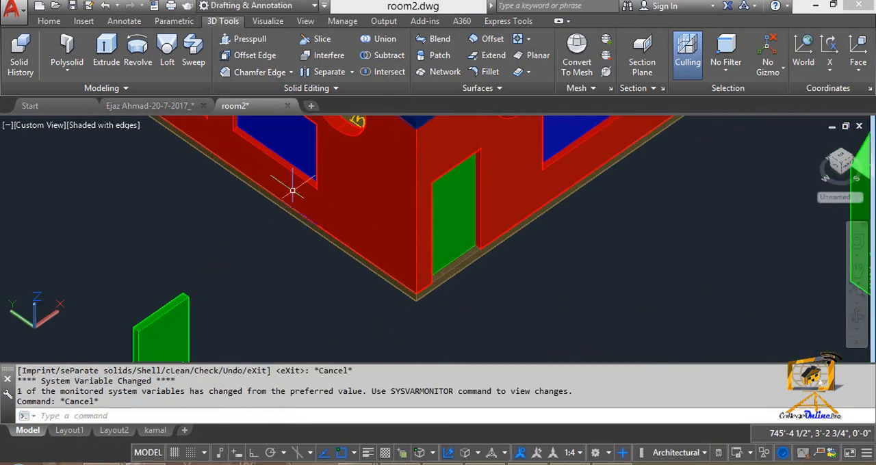
- Copy the blue window of the red house to the empty area in front of its wall
text(co)
key(Return)
click(296, 161)
key(Return)
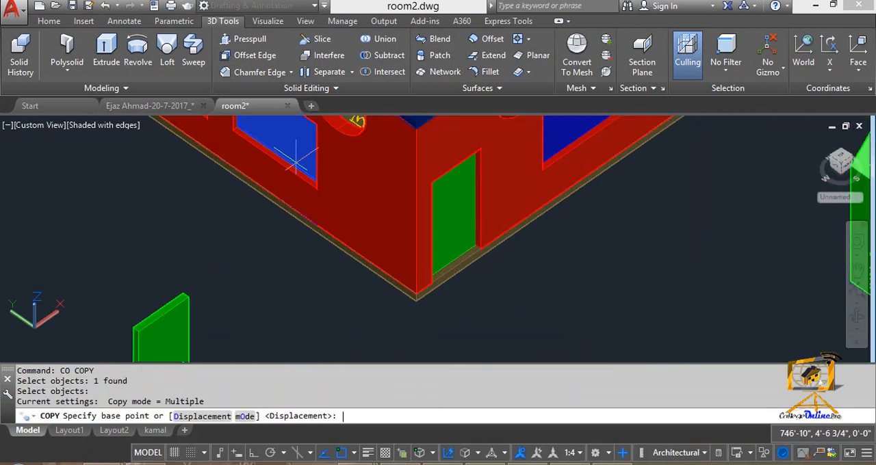
click(306, 151)
click(133, 262)
middle_drag(135, 252, 301, 266)
key(Escape)
scroll(205, 236, up, 2)
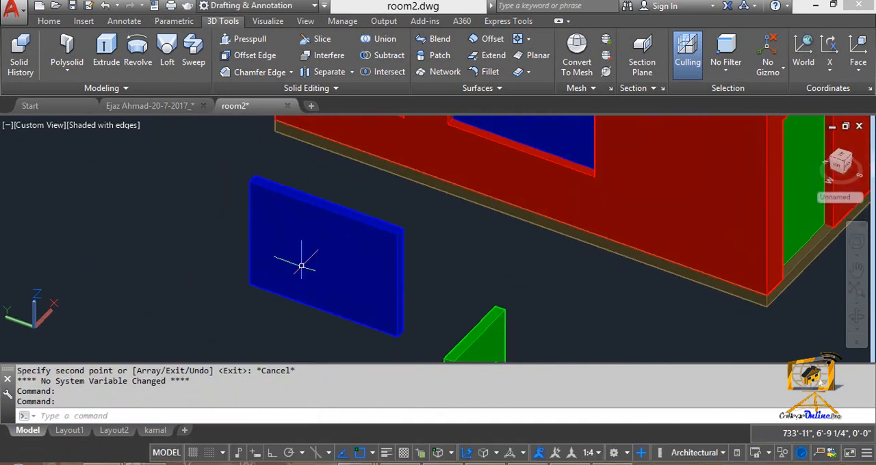
- Start the Shell command and select the copied blue window as the solid
click(334, 134)
click(352, 72)
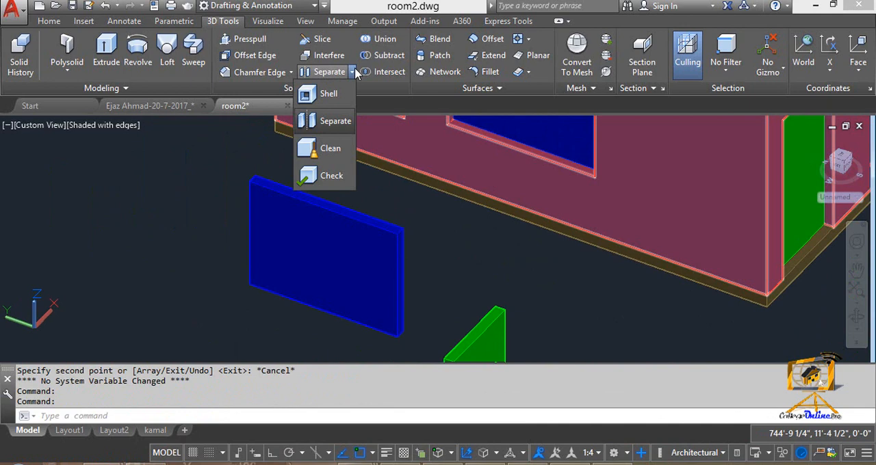
click(324, 96)
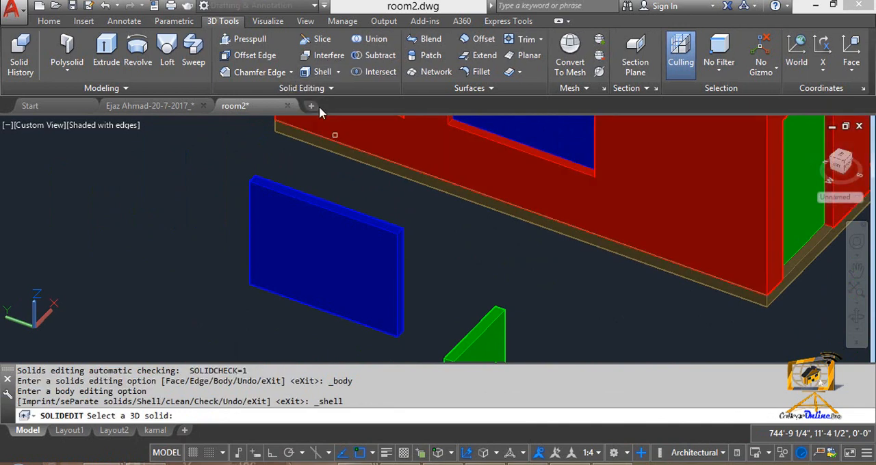
click(305, 204)
middle_drag(309, 215, 239, 217)
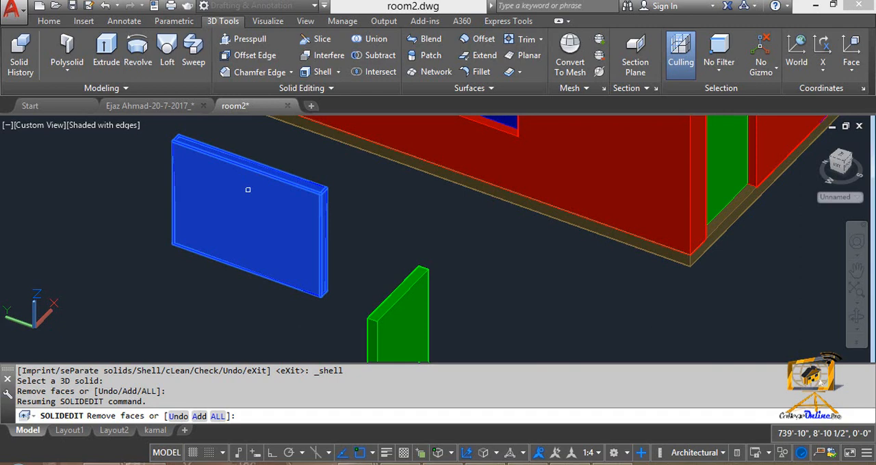
- Remove the copied window's front and back faces and shell it with an offset distance of 2"
click(247, 190)
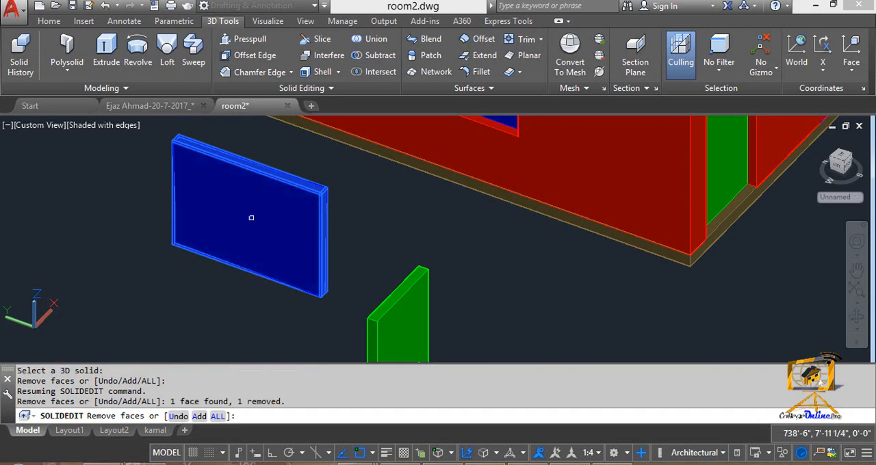
click(253, 217)
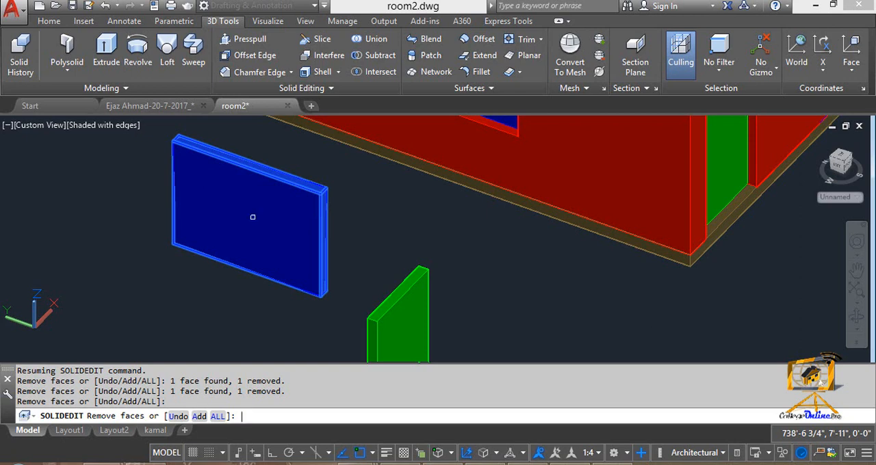
key(Return)
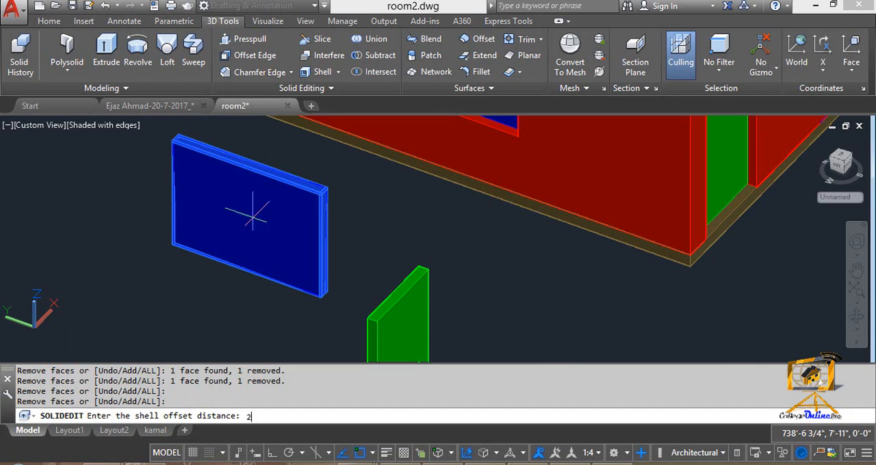
key(Return)
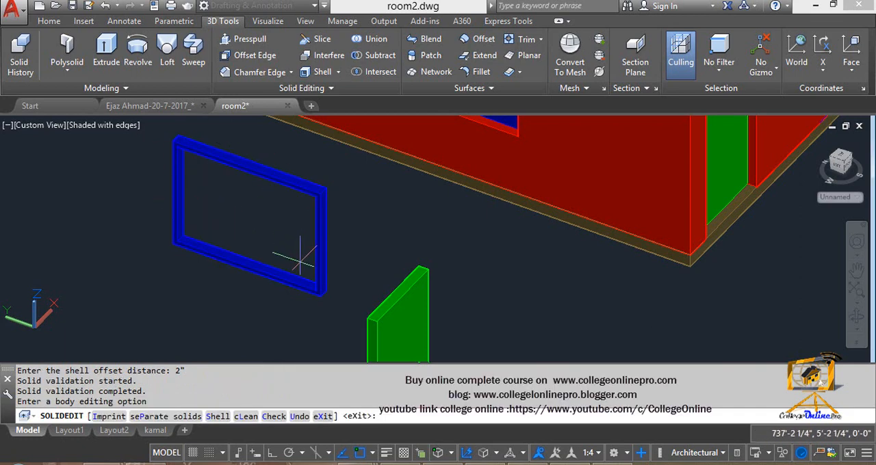
scroll(294, 302, down, 2)
scroll(282, 304, down, 2)
middle_drag(281, 303, 209, 244)
middle_drag(294, 321, 195, 222)
key(Escape)
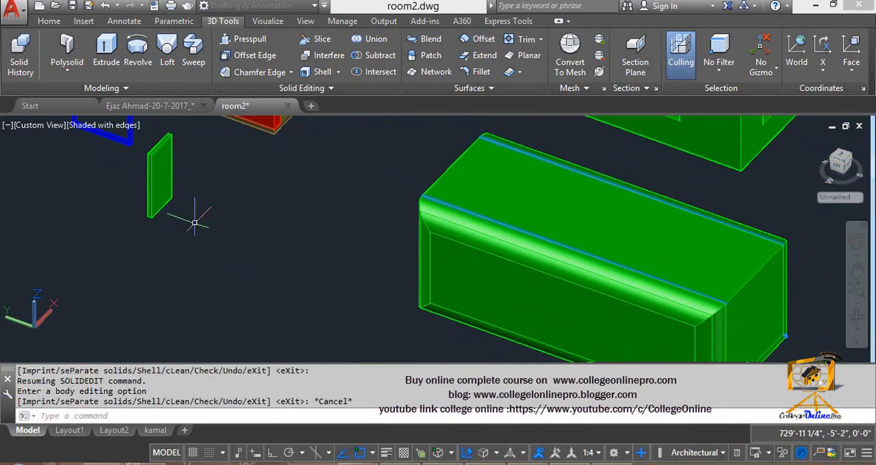
key(Escape)
- Draw a rectangle on the ground between the green door copy and the large filleted green box
middle_drag(233, 274, 306, 209)
text(rec)
key(Return)
click(262, 189)
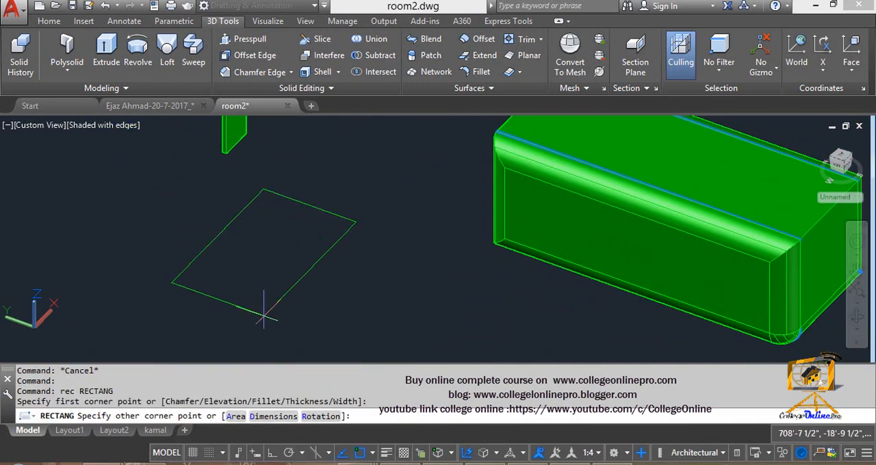
click(292, 335)
key(Escape)
key(Escape)
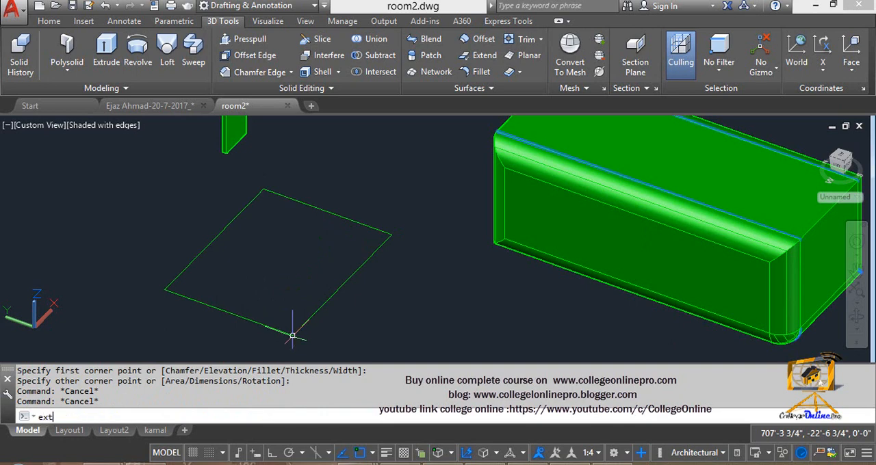
- Extrude the new rectangle to a height of 10'
text(ext)
key(Return)
click(292, 335)
key(Return)
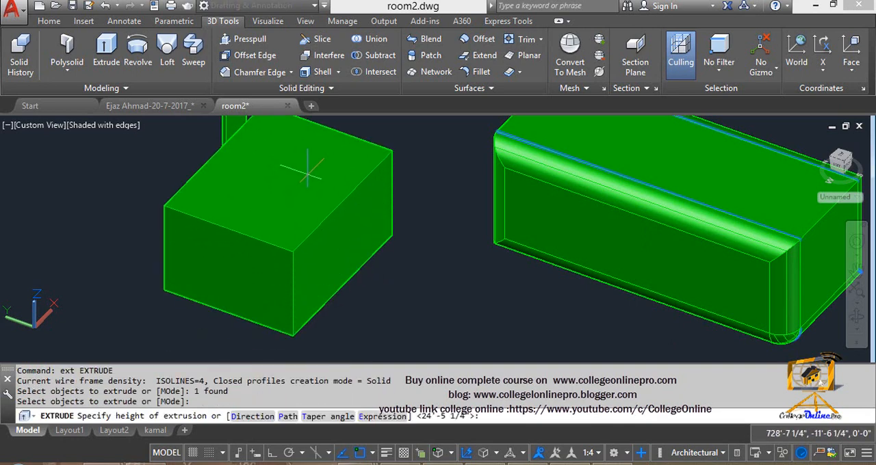
text(10')
key(Return)
scroll(308, 178, down, 3)
key(Escape)
key(Escape)
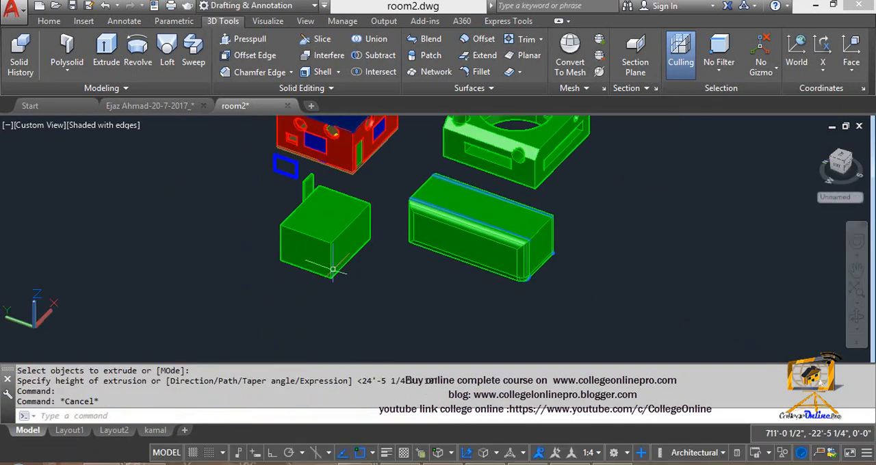
scroll(278, 233, up, 3)
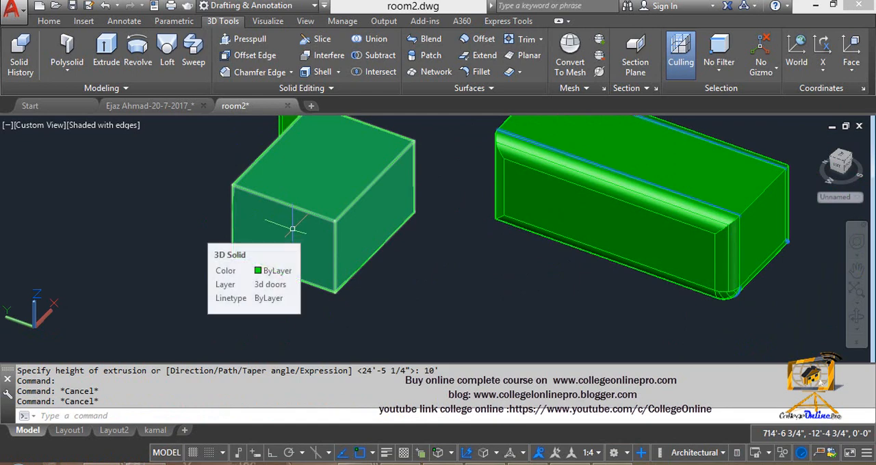
click(322, 72)
click(302, 226)
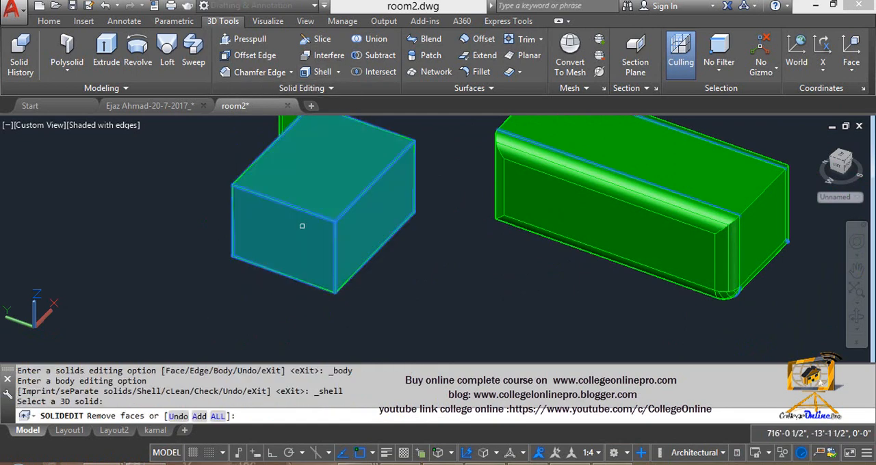
key(Return)
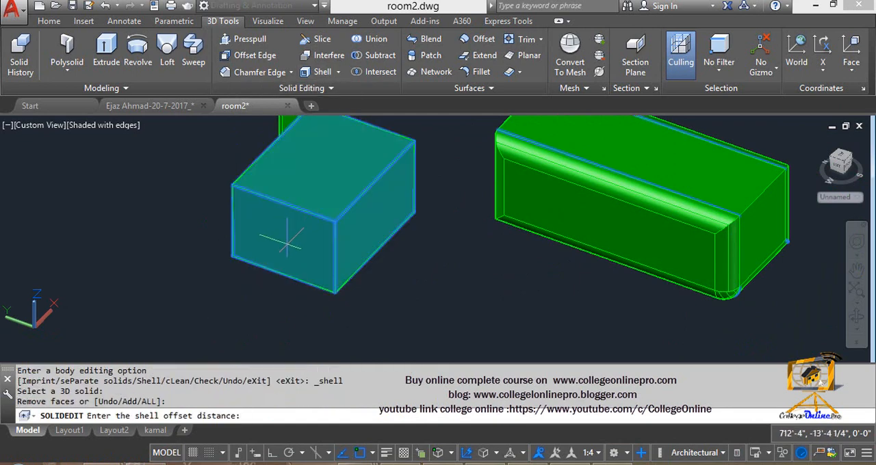
click(288, 238)
click(280, 251)
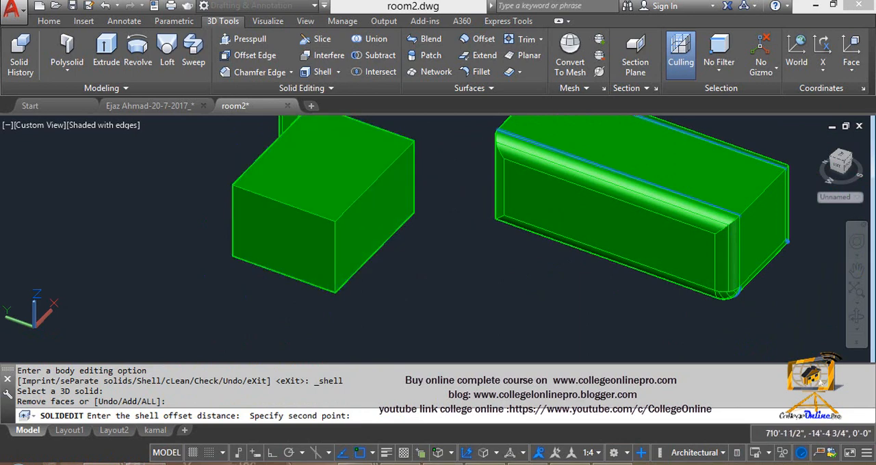
key(Escape)
key(Escape)
key(Escape)
- Start the Shell command on the newly extruded box and remove its left end face
click(322, 72)
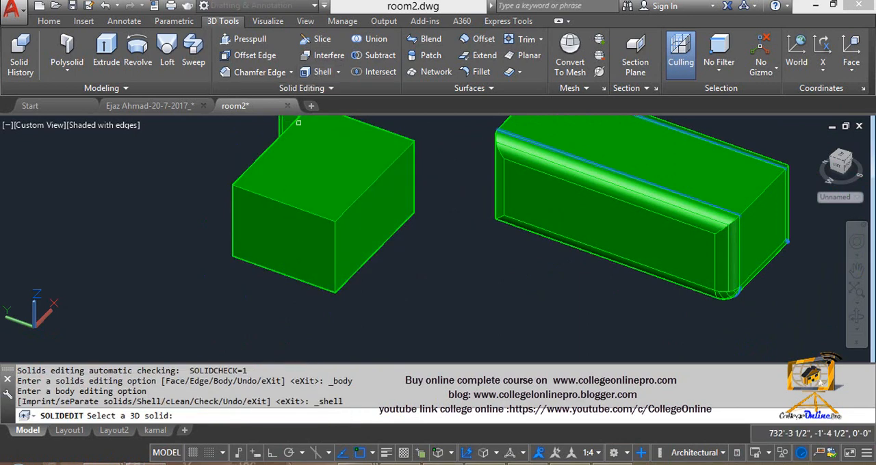
click(289, 235)
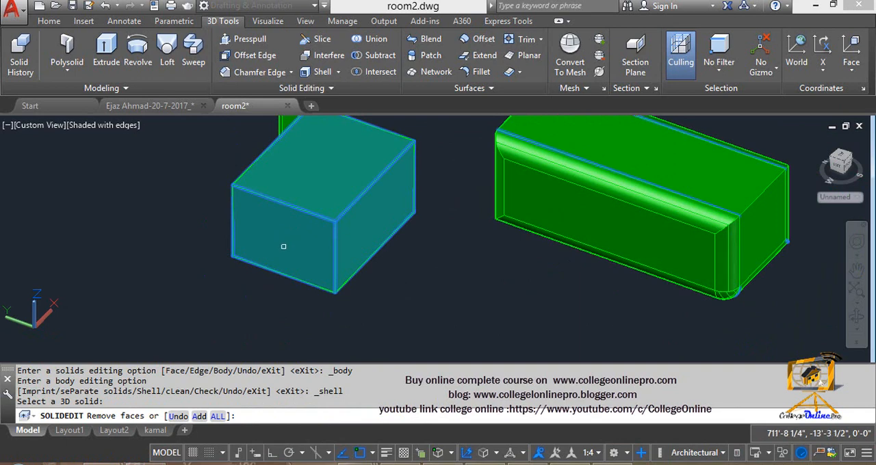
click(284, 247)
shift+middle_drag(362, 248, 327, 279)
click(341, 204)
key(ctrl+z)
click(624, 464)
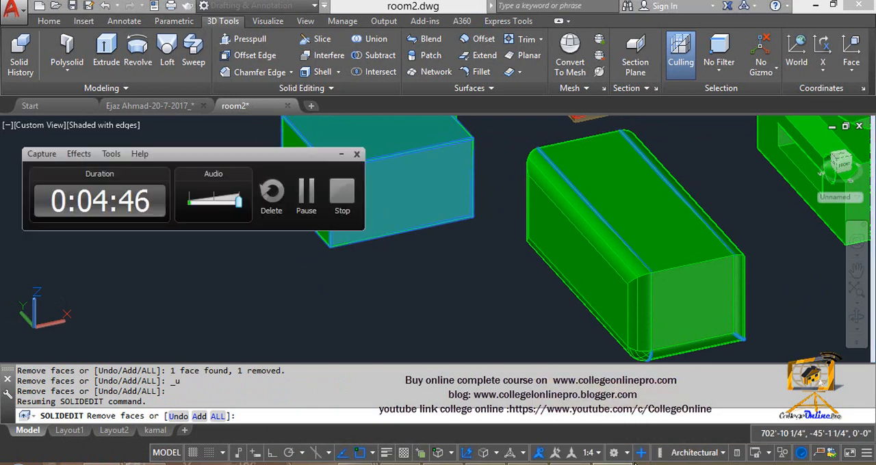
click(294, 193)
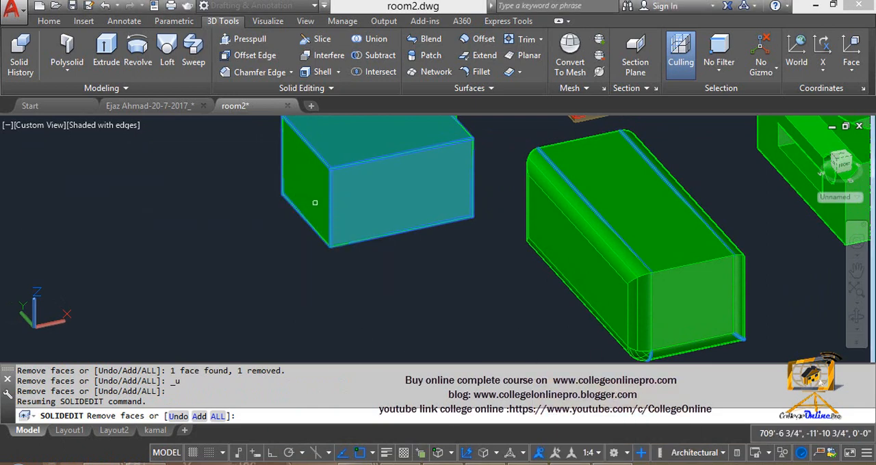
middle_drag(313, 199, 319, 262)
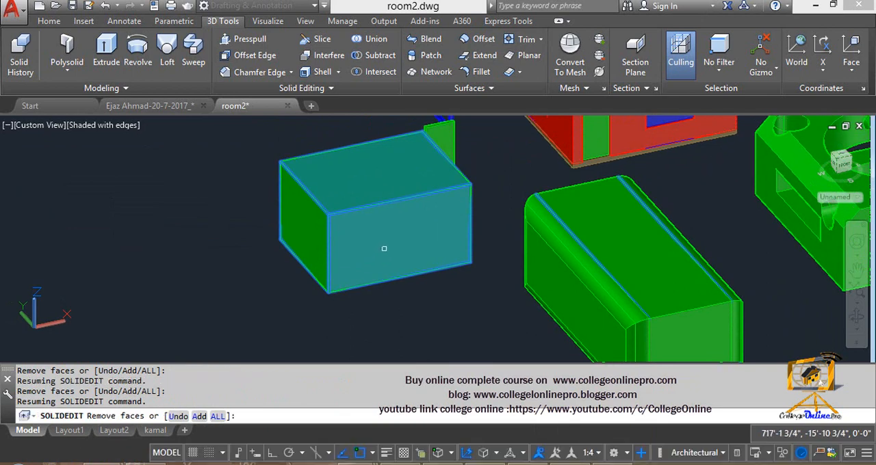
- Shell the box with an offset distance of 4"
key(Return)
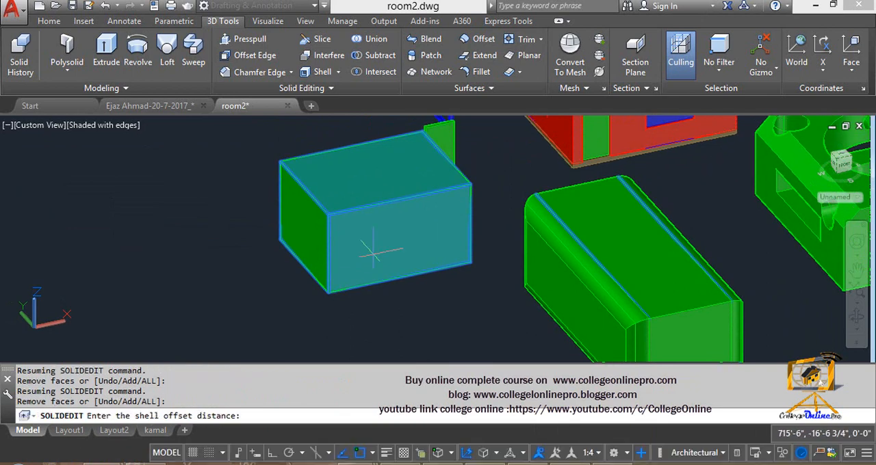
text(4)
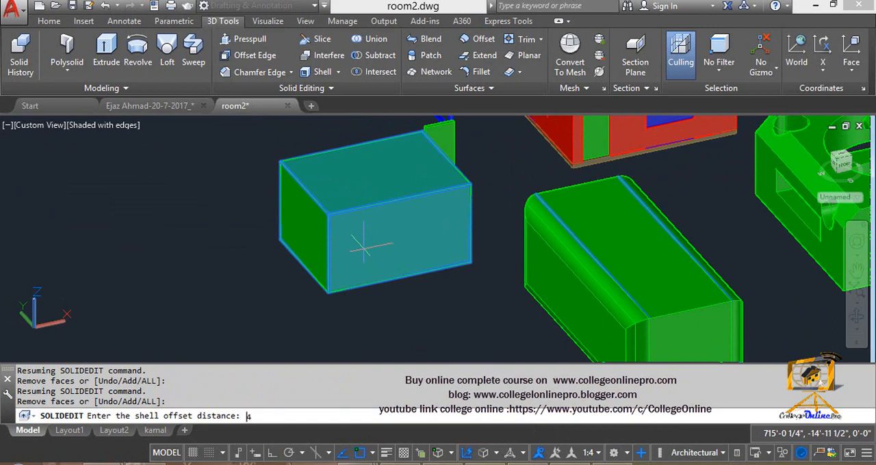
text(")
key(Return)
- Start another Shell on the hollow box and remove the outer and inner faces of its front wall
shift+middle_drag(335, 275, 347, 256)
scroll(459, 186, up, 5)
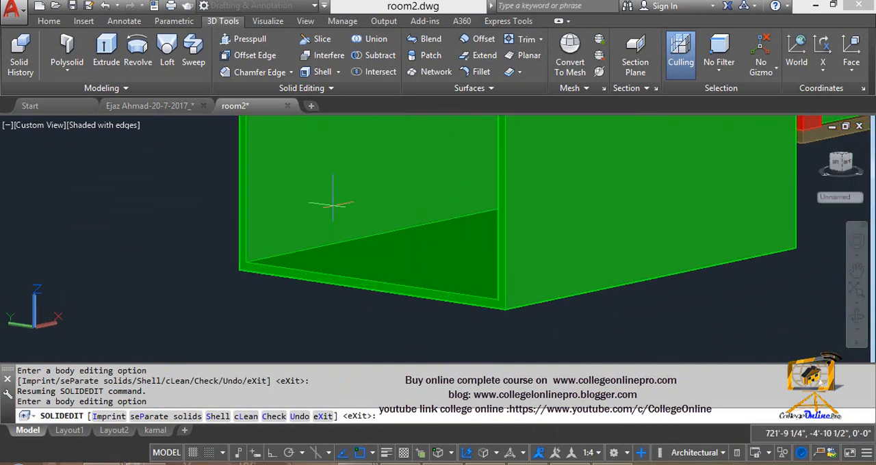
scroll(332, 191, down, 3)
middle_drag(338, 221, 326, 243)
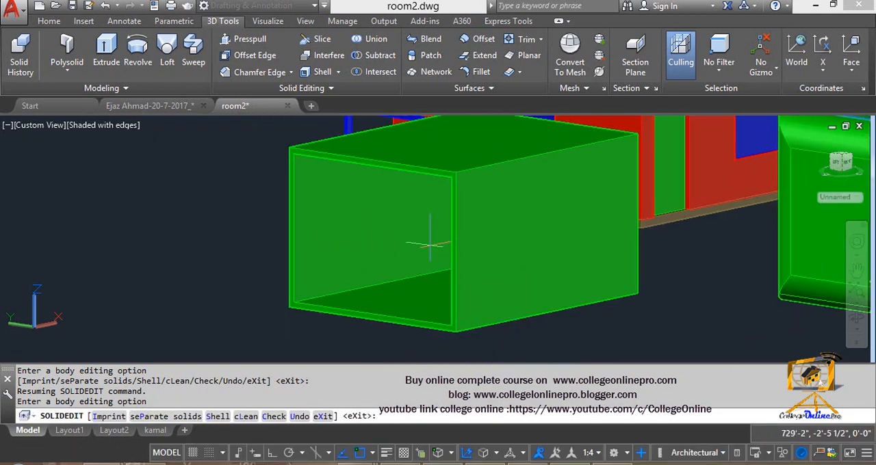
shift+middle_drag(427, 244, 279, 123)
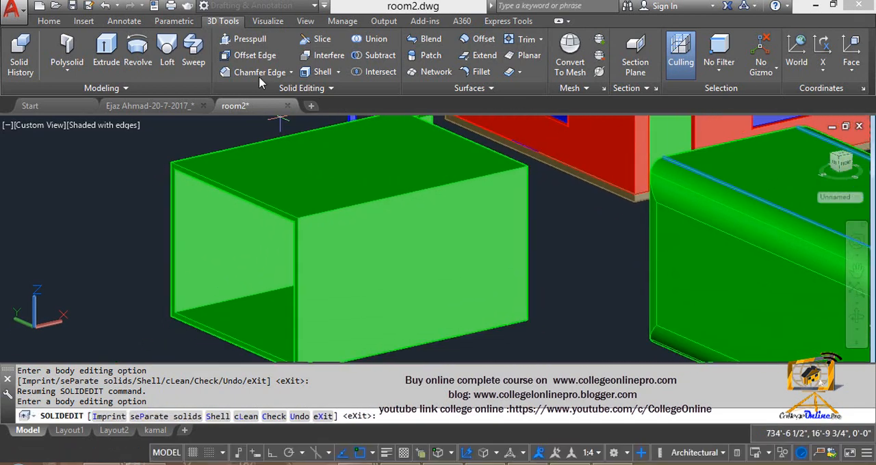
click(321, 71)
click(338, 232)
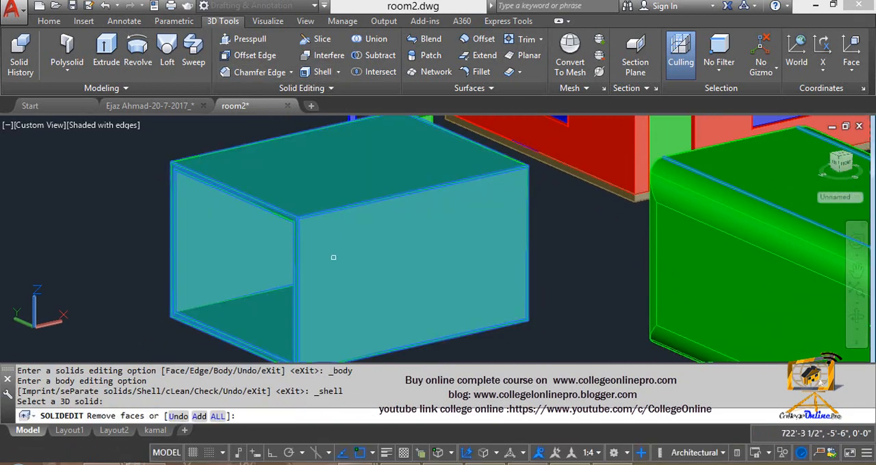
click(334, 260)
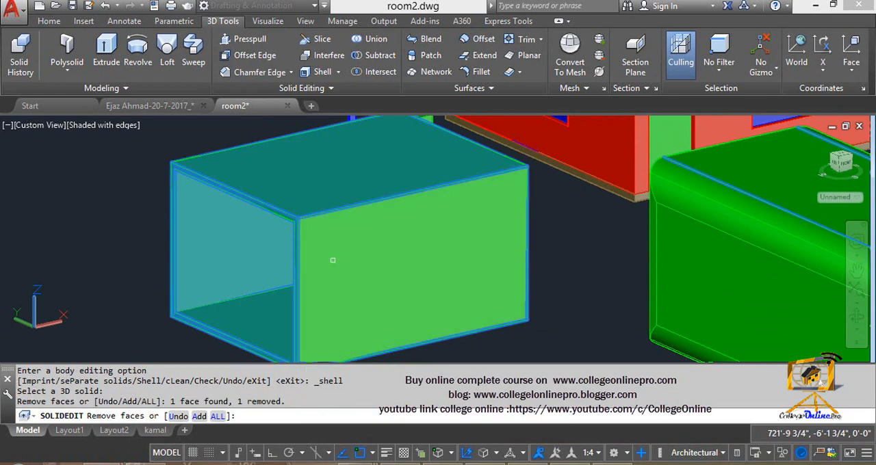
shift+middle_drag(332, 258, 408, 262)
middle_drag(585, 243, 179, 229)
middle_drag(616, 235, 451, 274)
click(561, 203)
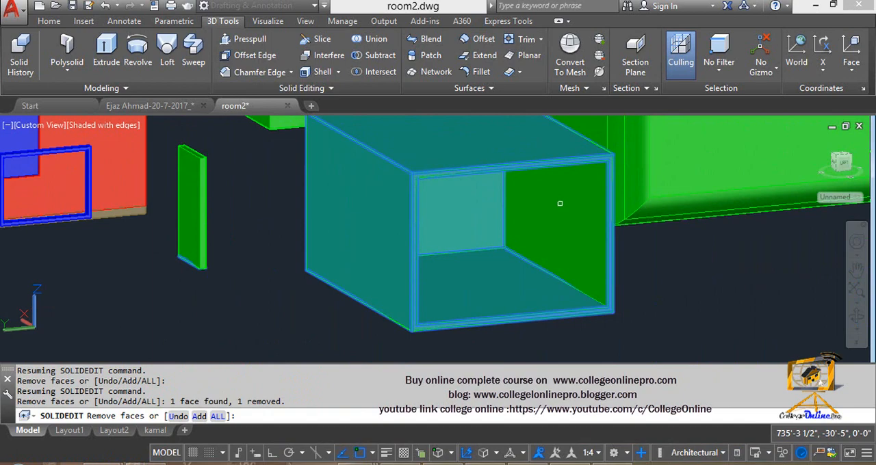
- Open the front side of the box by applying a shell offset distance of 4"
shift+middle_drag(540, 224, 622, 137)
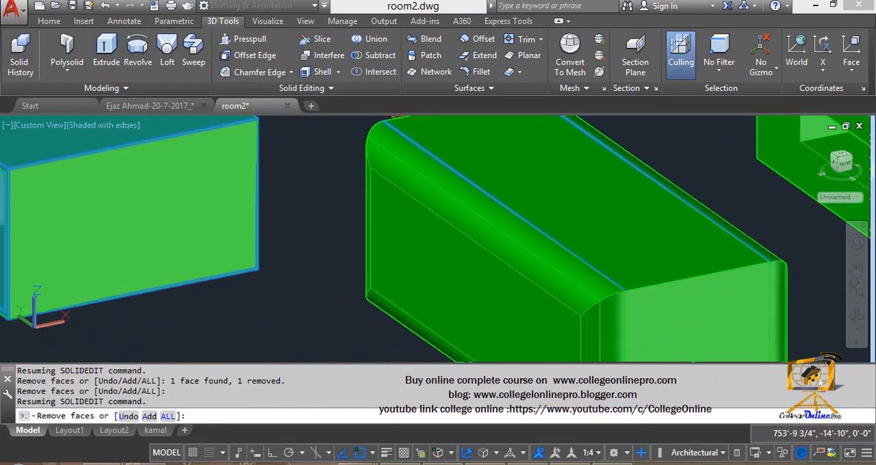
middle_drag(244, 271, 419, 278)
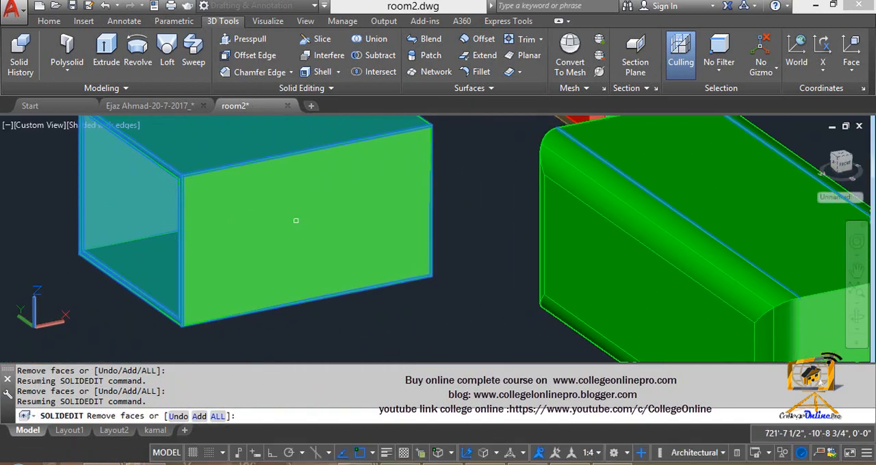
key(Return)
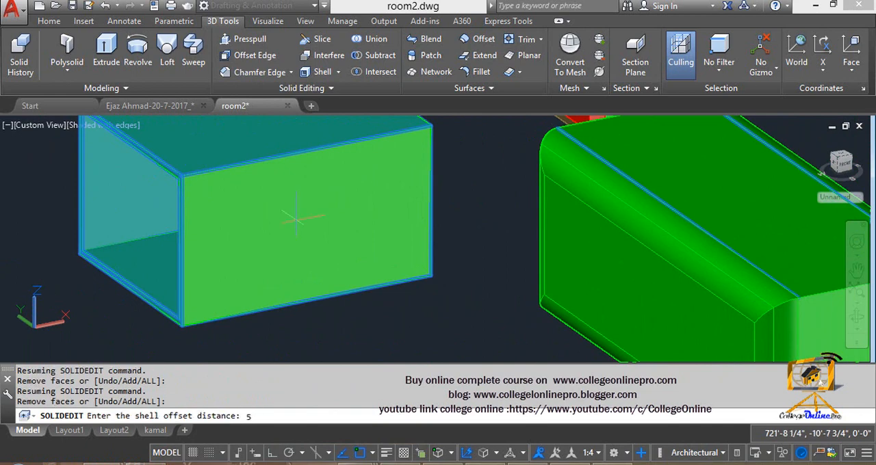
key(BackSpace)
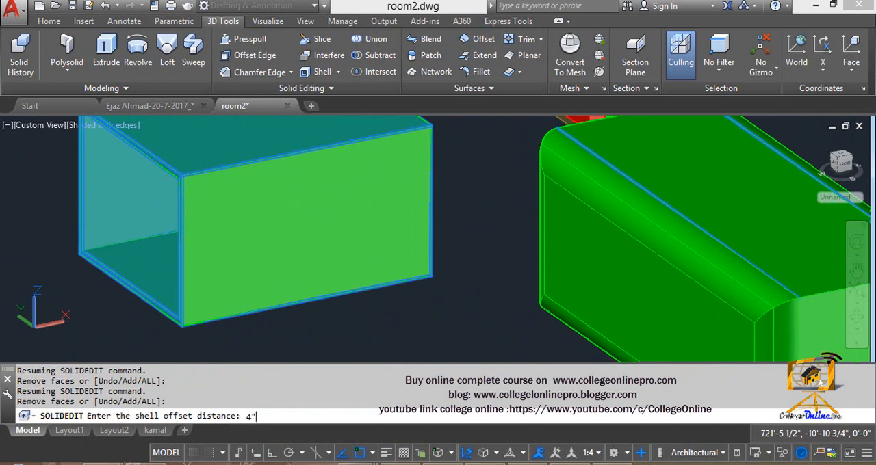
text(4")
key(Return)
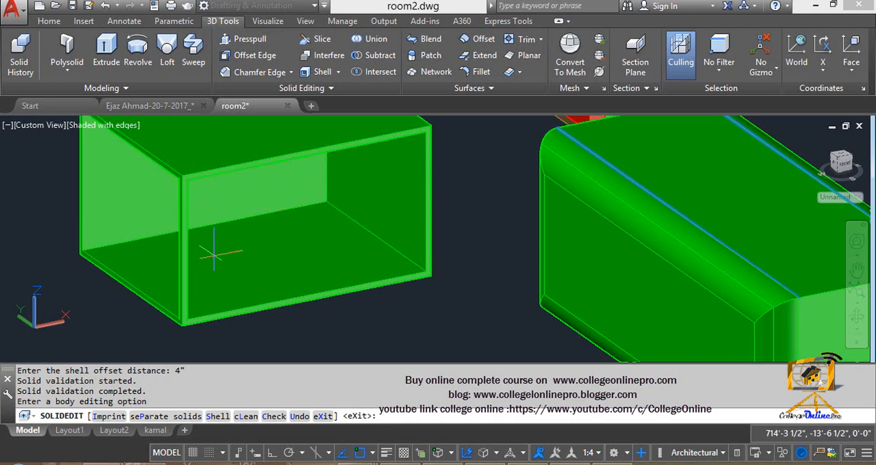
- Shell the box again with the inner and outer faces of its right end wall removed, using a 4" offset
click(319, 73)
click(367, 183)
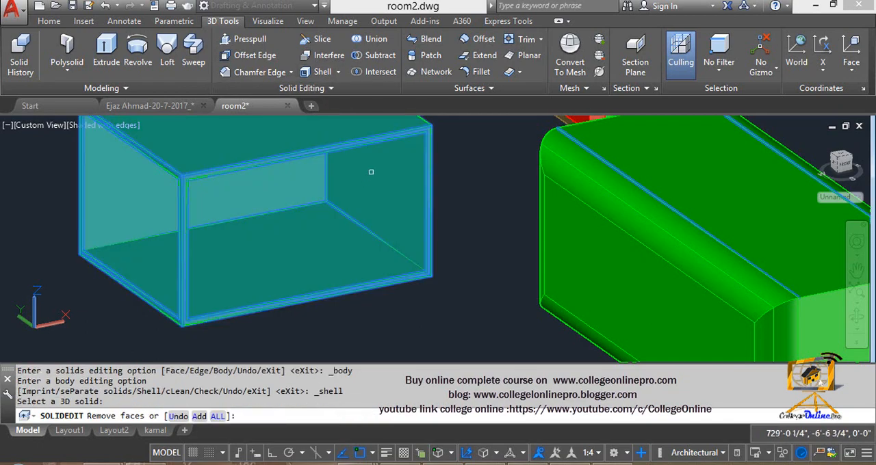
click(371, 172)
shift+middle_drag(374, 175, 239, 354)
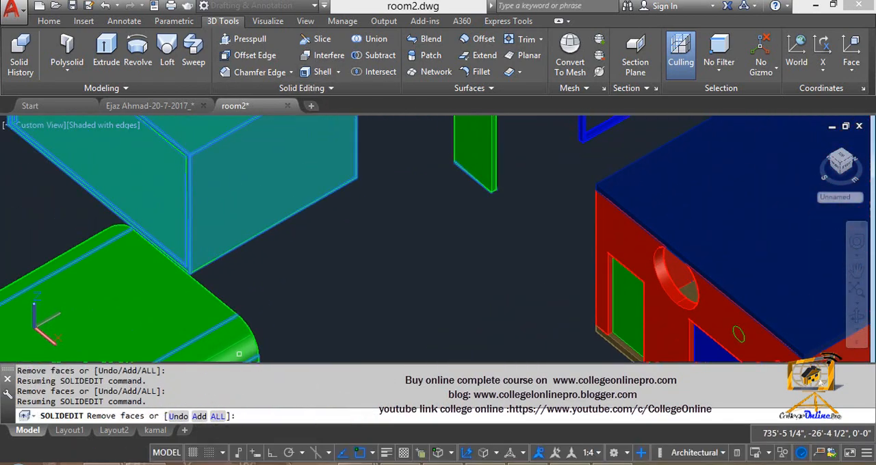
click(248, 186)
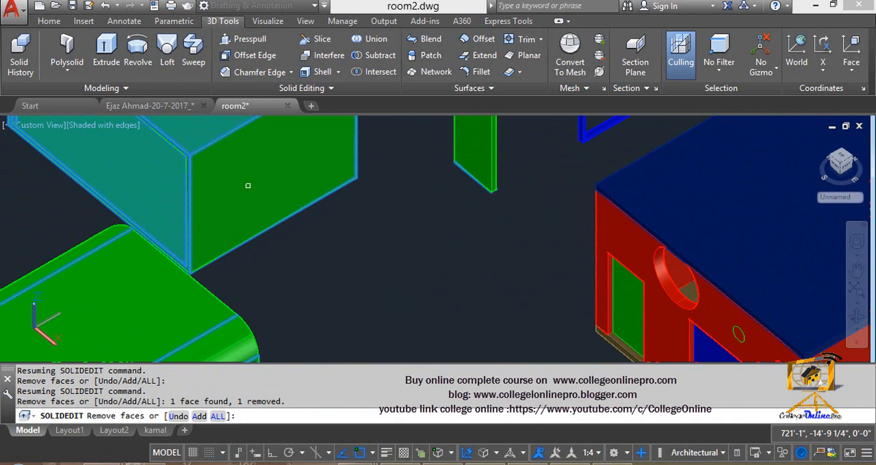
key(Return)
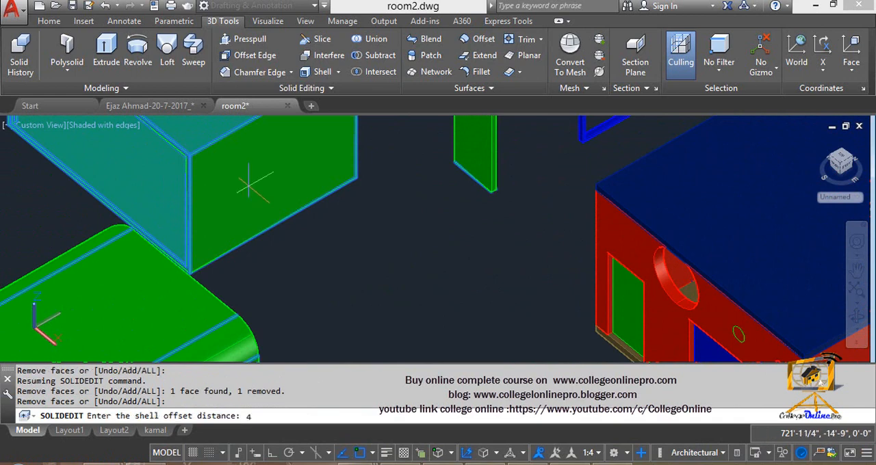
text(4")
key(Return)
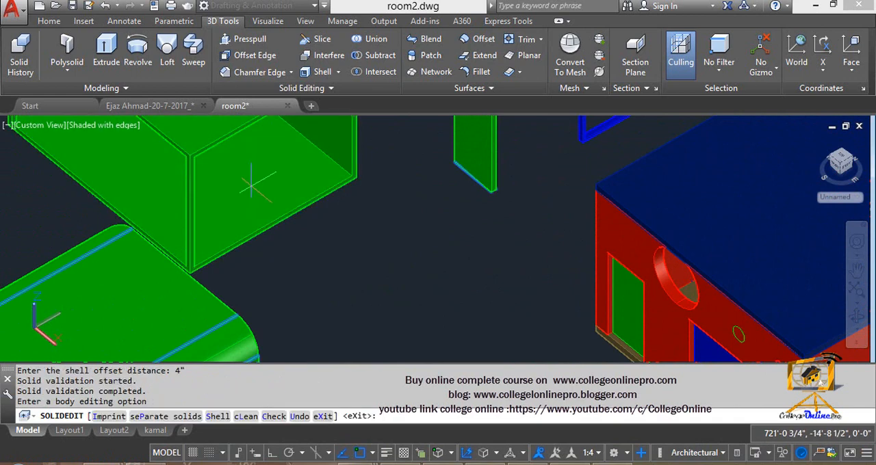
- Shell the box once more with both faces of the remaining back wall removed and a 4" offset distance
middle_drag(251, 186, 311, 230)
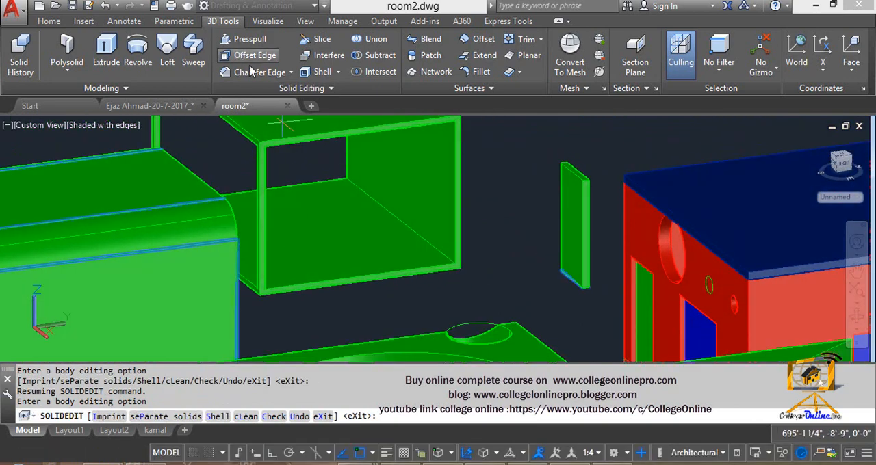
click(319, 71)
click(412, 176)
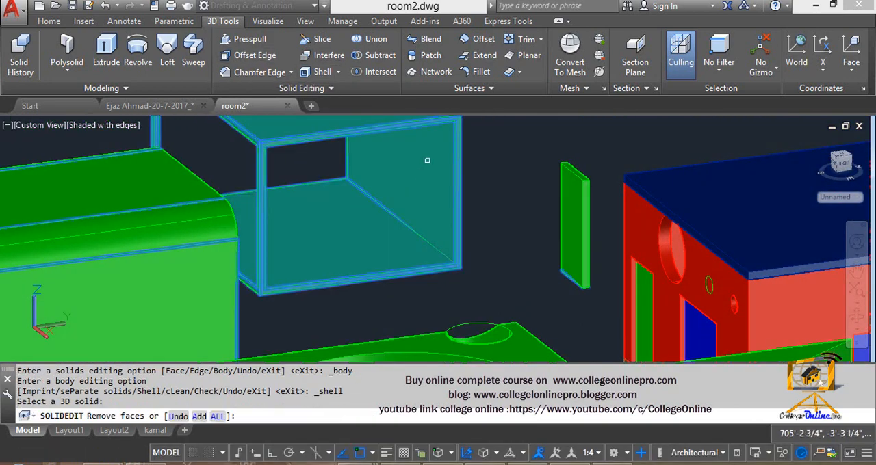
click(427, 161)
shift+middle_drag(426, 161, 323, 192)
middle_drag(582, 156, 309, 254)
click(495, 161)
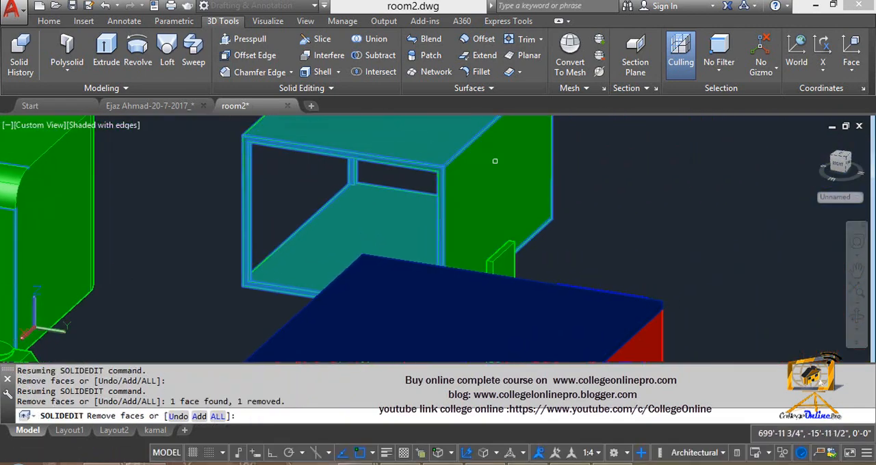
key(Return)
text(4")
key(Return)
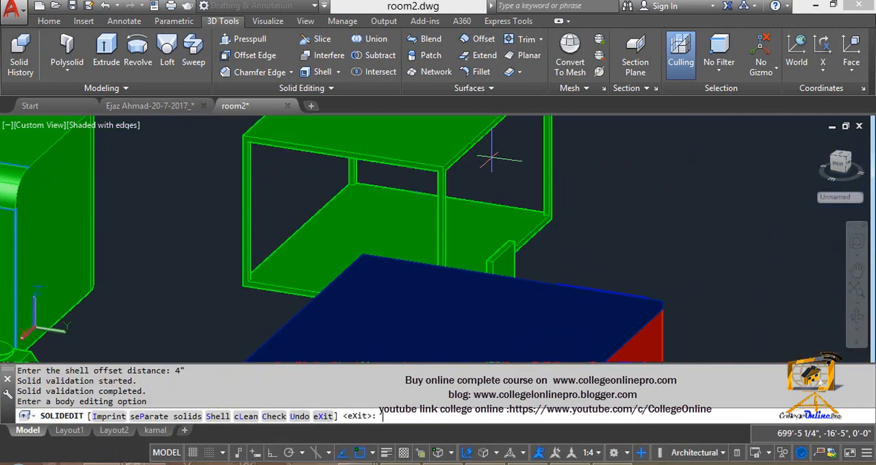
- Start the Shell command on the open frame and remove the inner and outer faces of its floor
scroll(392, 205, down, 4)
middle_drag(392, 206, 402, 174)
scroll(398, 174, up, 2)
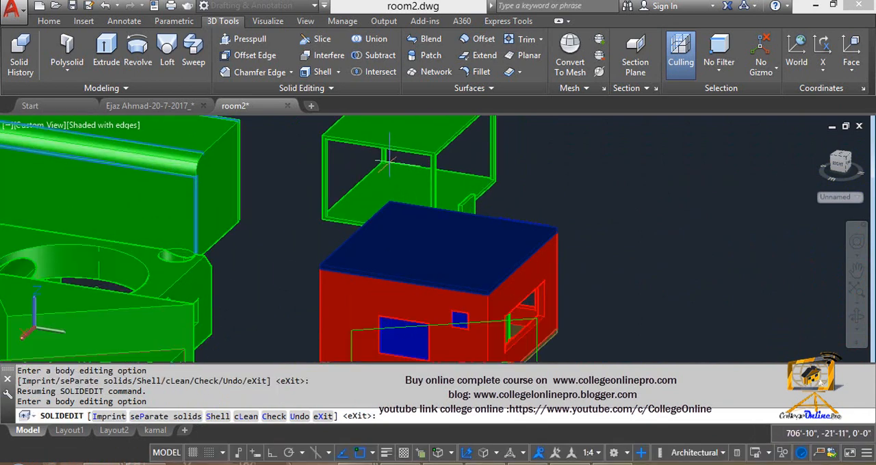
middle_drag(376, 170, 414, 271)
scroll(397, 257, up, 6)
scroll(415, 271, down, 5)
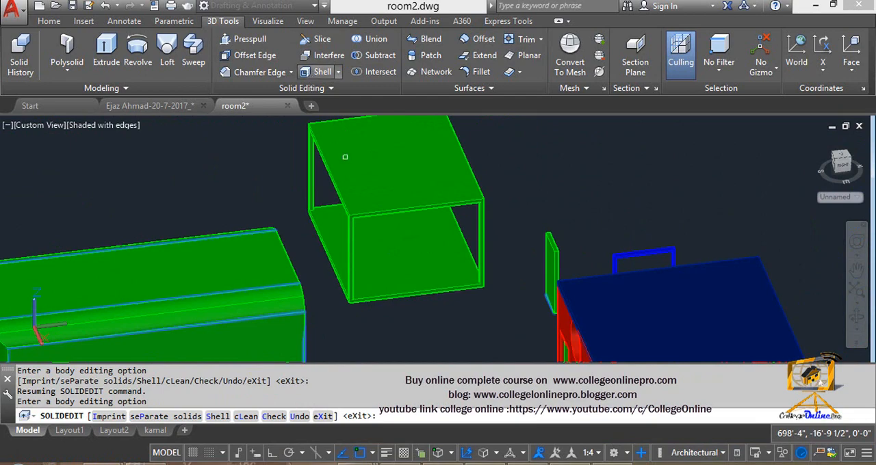
click(319, 71)
click(406, 262)
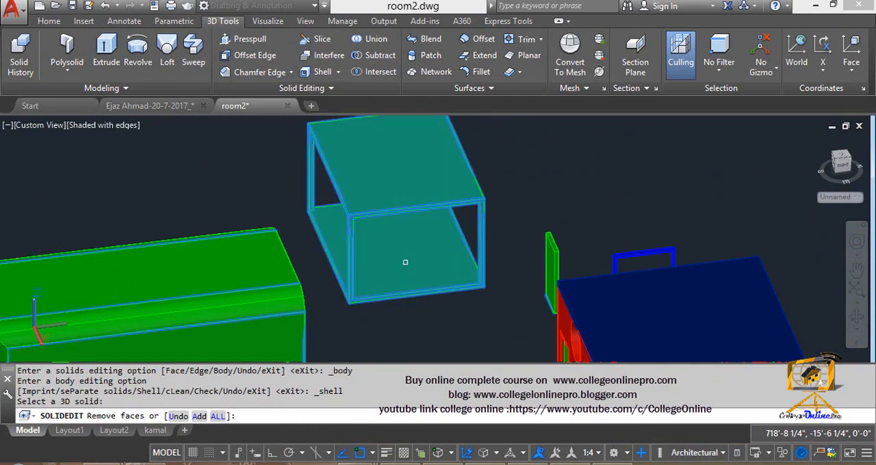
click(405, 262)
shift+middle_drag(377, 270, 380, 124)
click(398, 264)
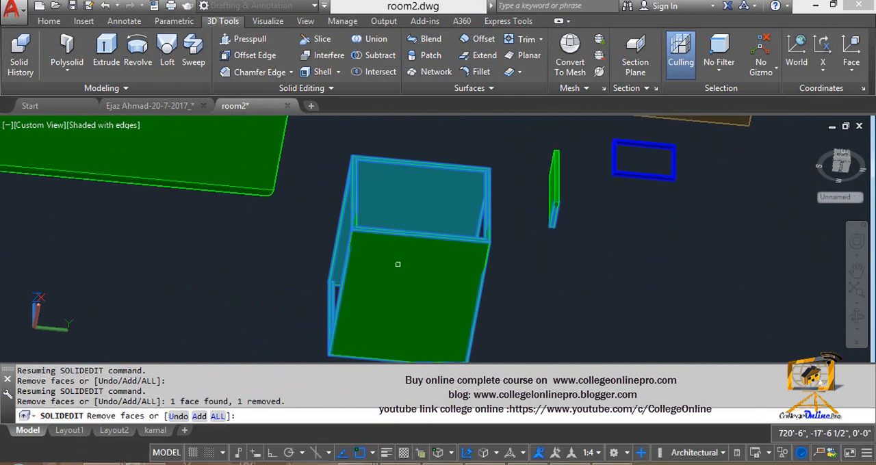
- Open the floor of the frame by applying a shell offset distance of 4"
key(Return)
text(4)
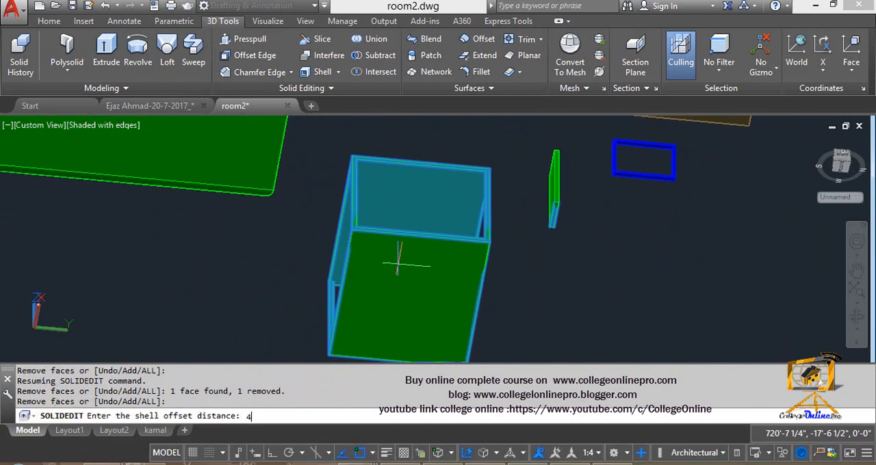
key(Return)
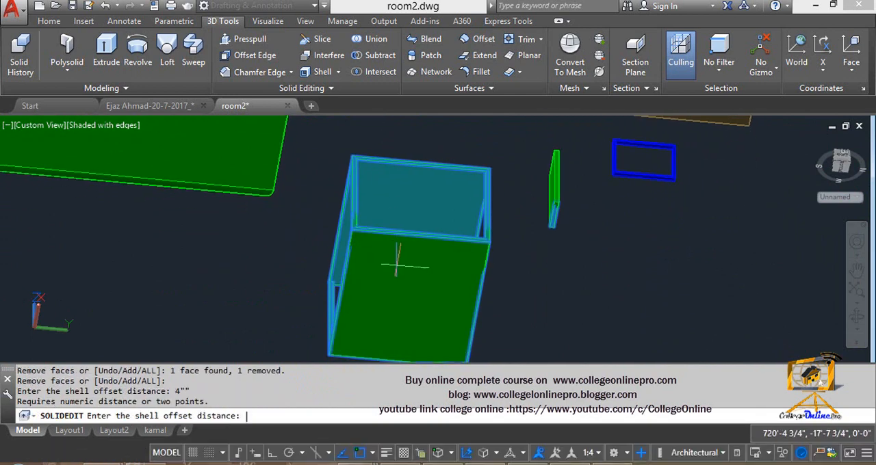
text(4")
key(Return)
- Inspect the table-like frame from several sides and switch to the Word document AutoCAD Modeling Types.docx
shift+middle_drag(406, 260, 356, 328)
middle_drag(365, 219, 333, 370)
shift+middle_drag(349, 274, 479, 230)
scroll(441, 294, down, 5)
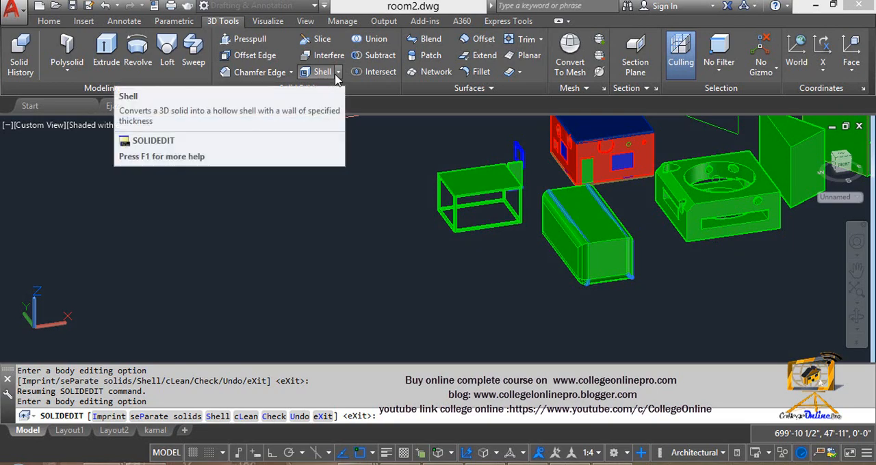
click(91, 414)
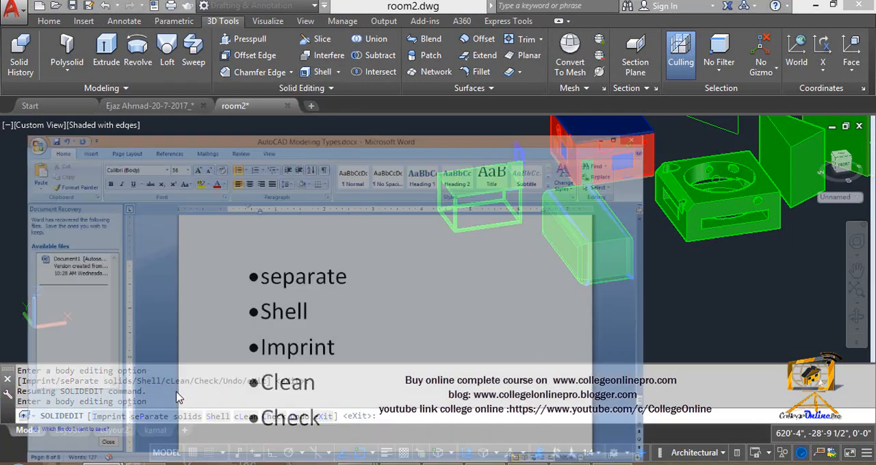
- Highlight the Imprint entry in the Word list, switch back to AutoCAD and exit the pending body-editing command
drag(334, 298, 445, 298)
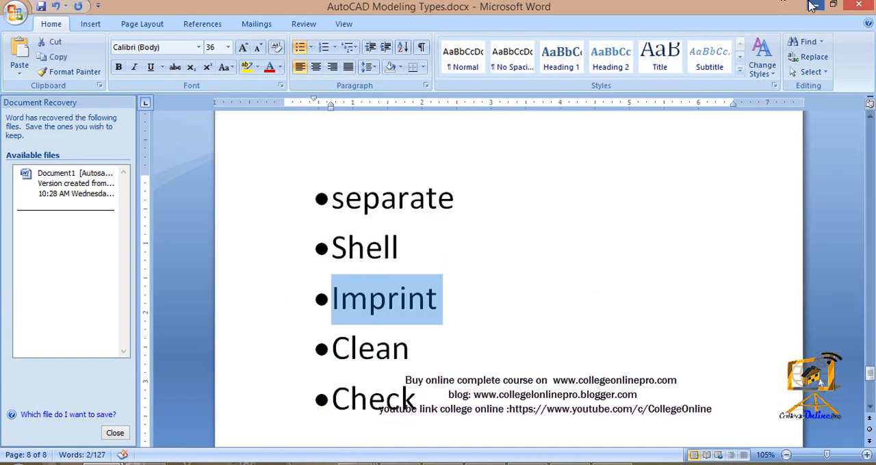
click(812, 5)
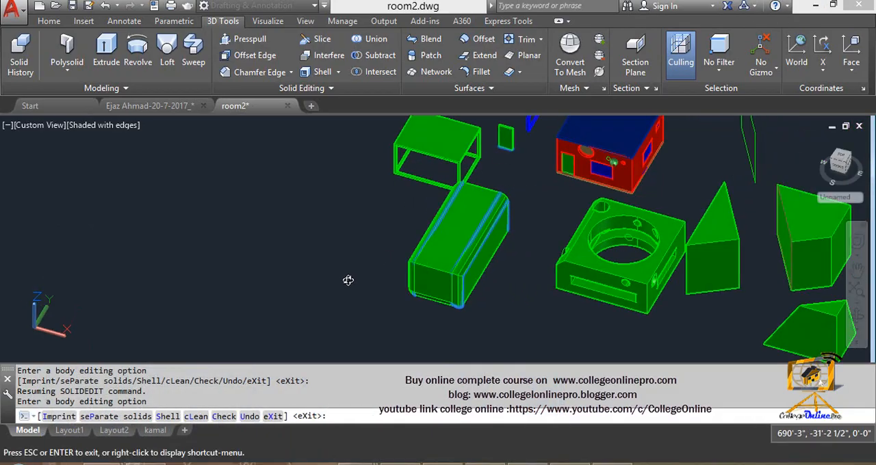
shift+middle_drag(348, 281, 335, 281)
middle_drag(438, 133, 401, 196)
scroll(401, 196, up, 5)
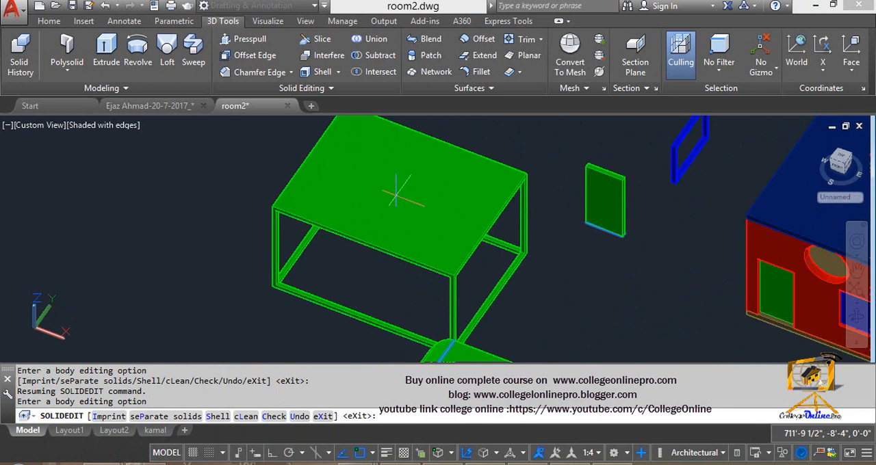
middle_drag(352, 240, 388, 250)
scroll(440, 130, down, 2)
key(Escape)
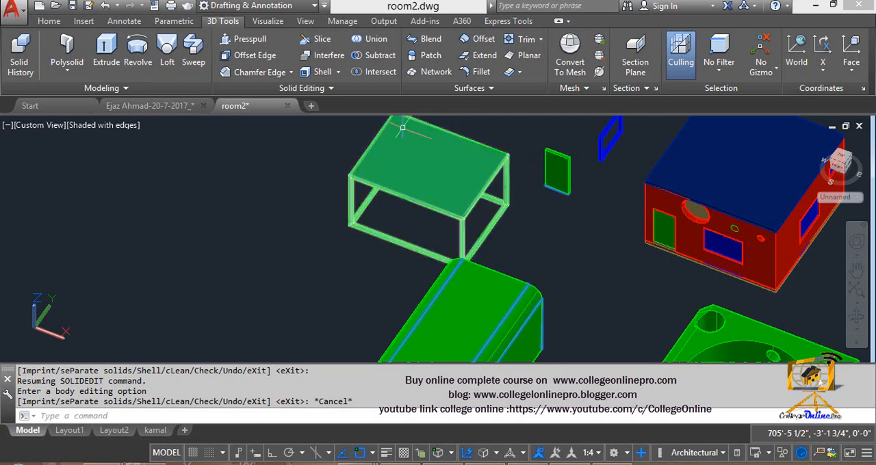
click(338, 92)
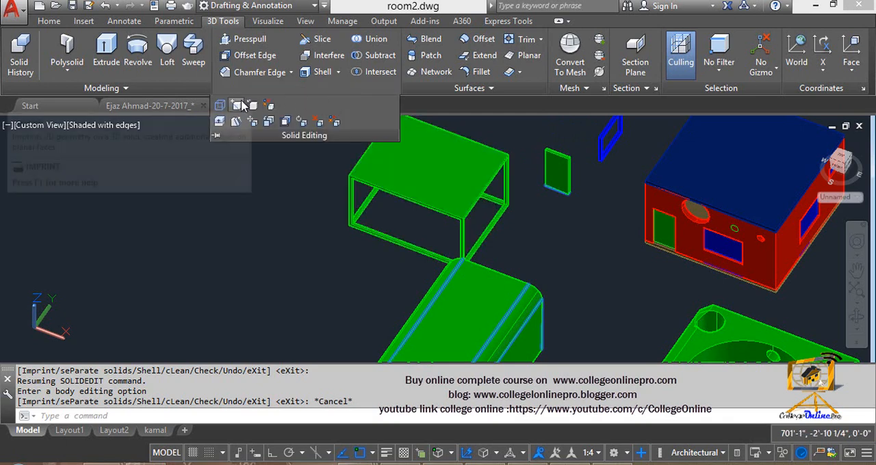
key(Escape)
key(Escape)
middle_drag(260, 179, 278, 183)
key(Escape)
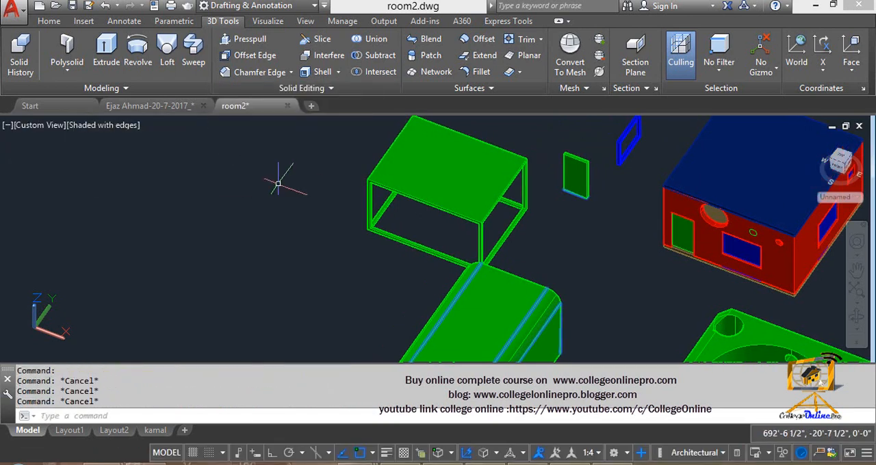
- Draw a closed, irregular zigzag polyline in the empty area beside the table-like frame, ending at its start point
scroll(280, 183, up, 2)
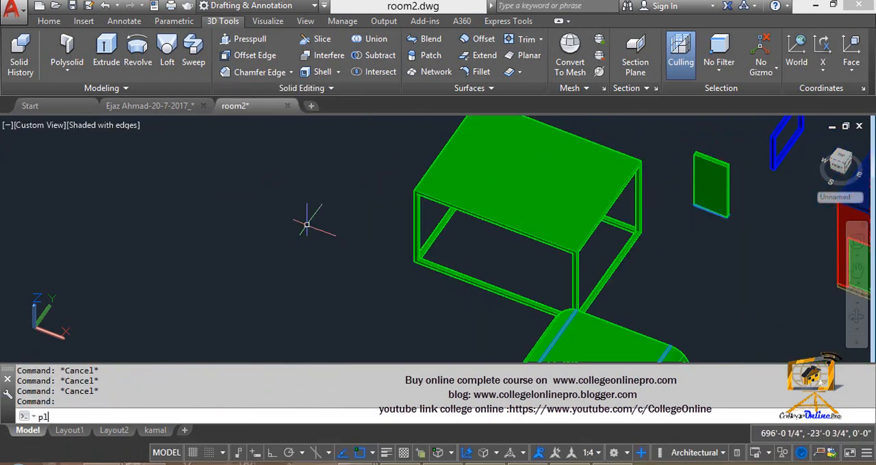
key(Return)
click(239, 171)
click(264, 217)
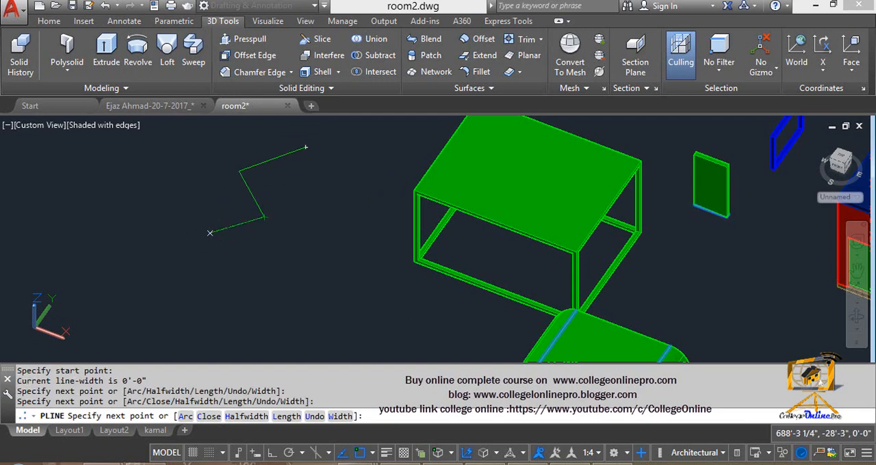
click(203, 235)
click(249, 291)
click(273, 299)
click(316, 260)
click(315, 245)
click(382, 237)
click(368, 163)
click(366, 127)
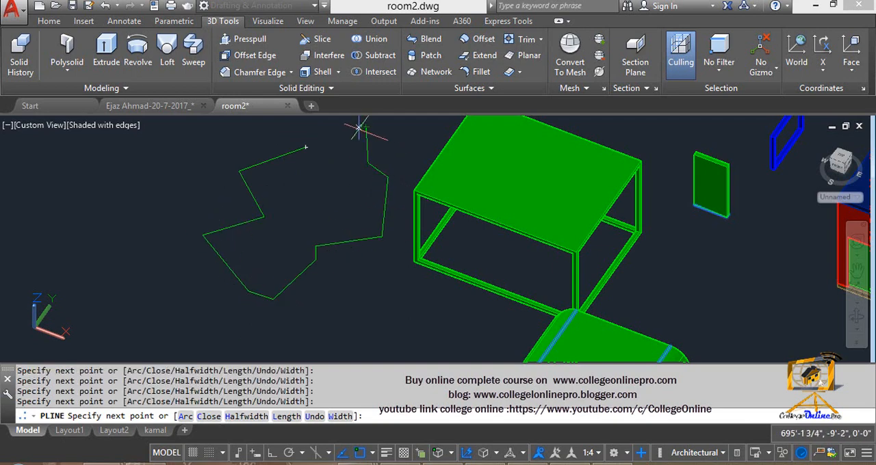
click(306, 133)
click(287, 125)
click(278, 139)
click(305, 147)
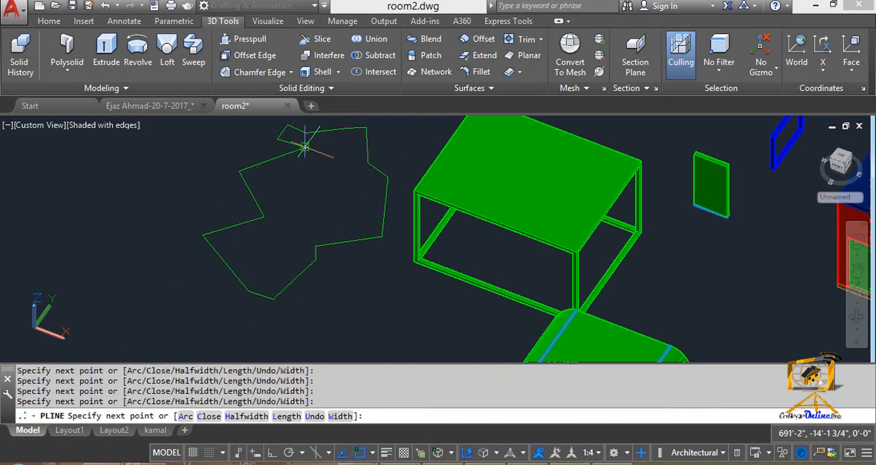
key(Return)
key(Escape)
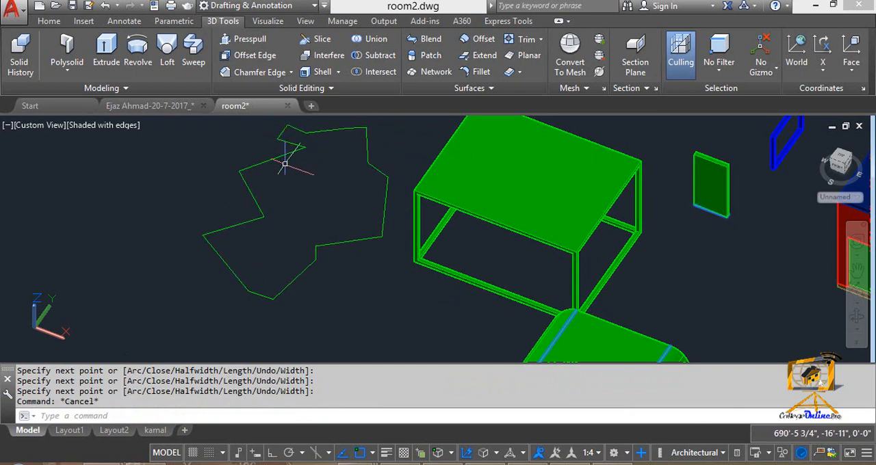
- Move the irregular polyline by one of its corners onto the table-like frame so that it overlaps the frame's top face
text(m)
key(Return)
click(248, 186)
key(Return)
click(239, 175)
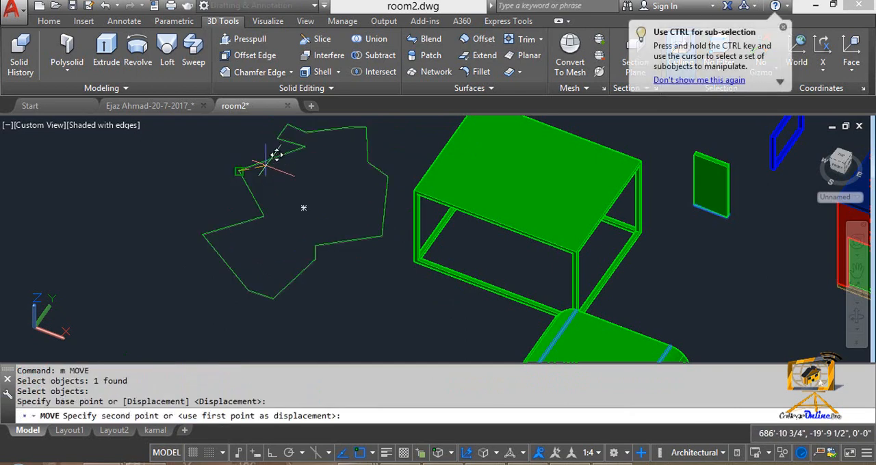
click(445, 144)
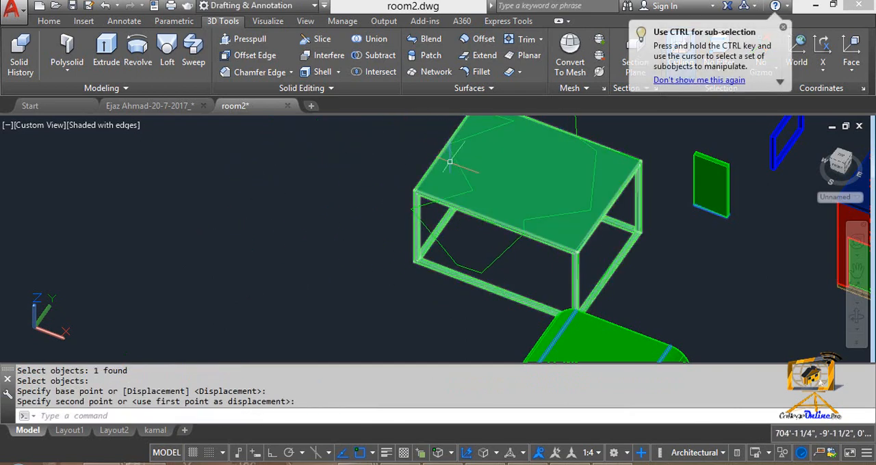
- Imprint the irregular polyline onto the table-like frame without deleting the source object
scroll(447, 166, down, 4)
middle_drag(447, 166, 404, 190)
scroll(404, 190, up, 3)
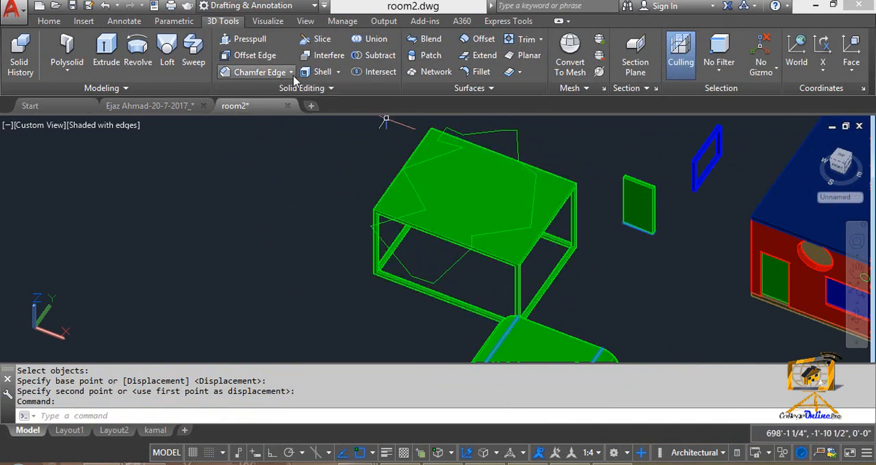
click(328, 90)
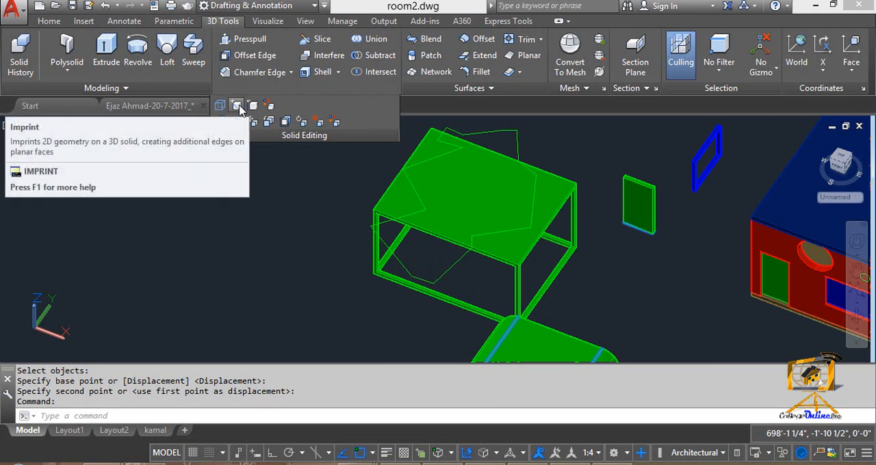
click(237, 106)
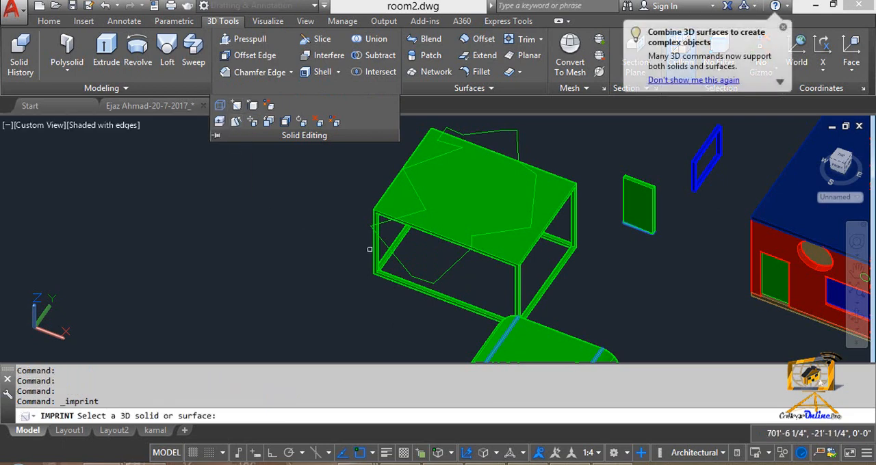
click(496, 253)
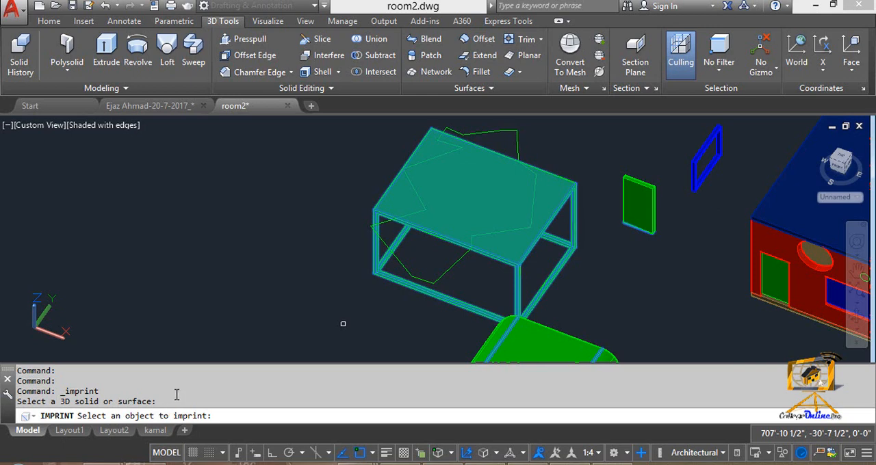
click(405, 264)
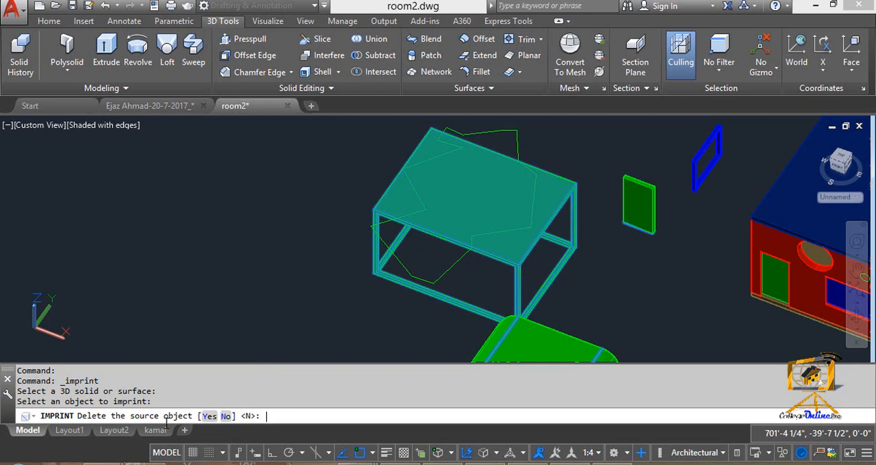
text(n)
key(Return)
key(Escape)
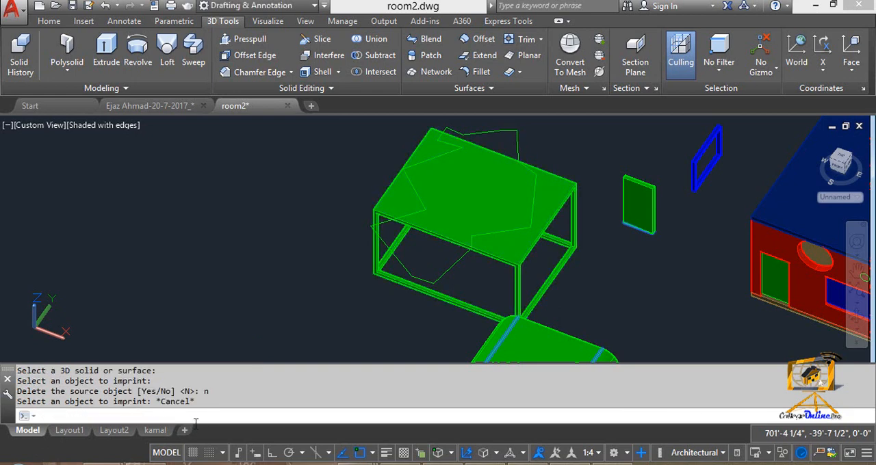
- Move the source polyline off the frame into the empty area beside it
text(M)
key(Return)
click(404, 261)
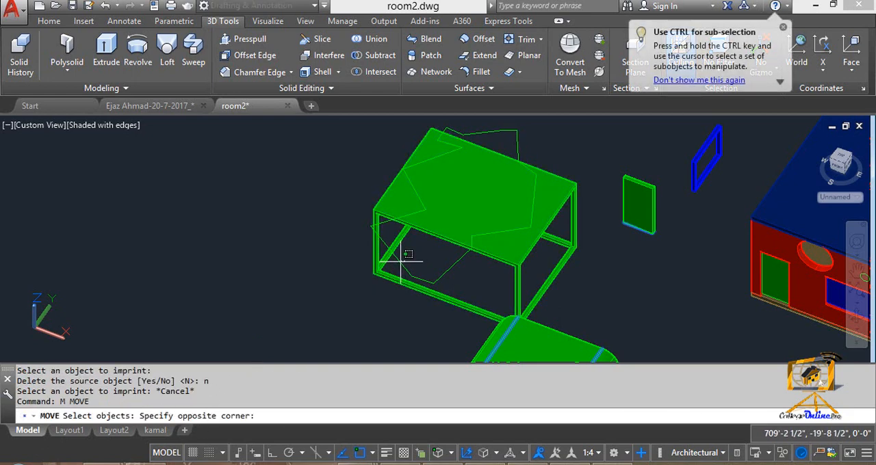
click(393, 252)
key(Return)
click(405, 248)
click(193, 197)
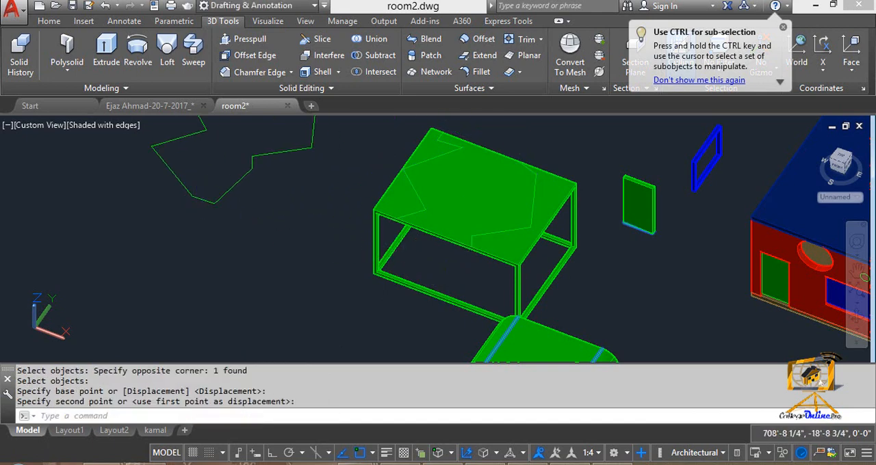
- Select the frame to examine the edges imprinted on its top face, and clear the selection
middle_drag(432, 198, 378, 240)
scroll(377, 242, up, 2)
click(405, 225)
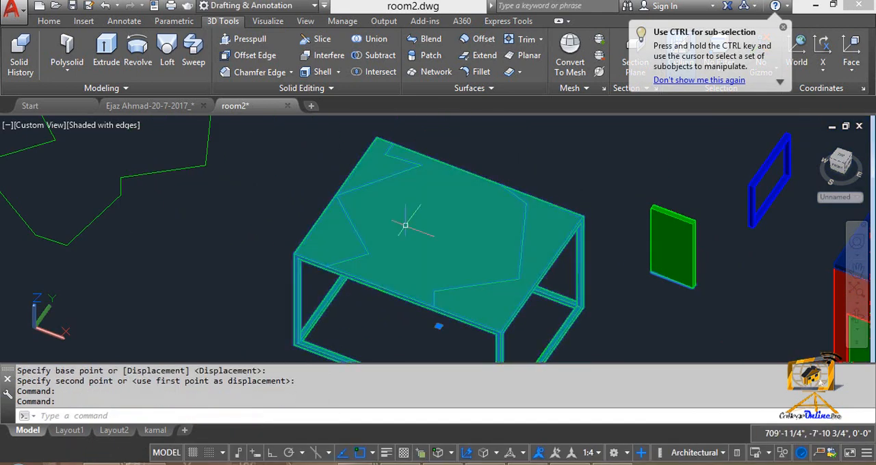
key(Escape)
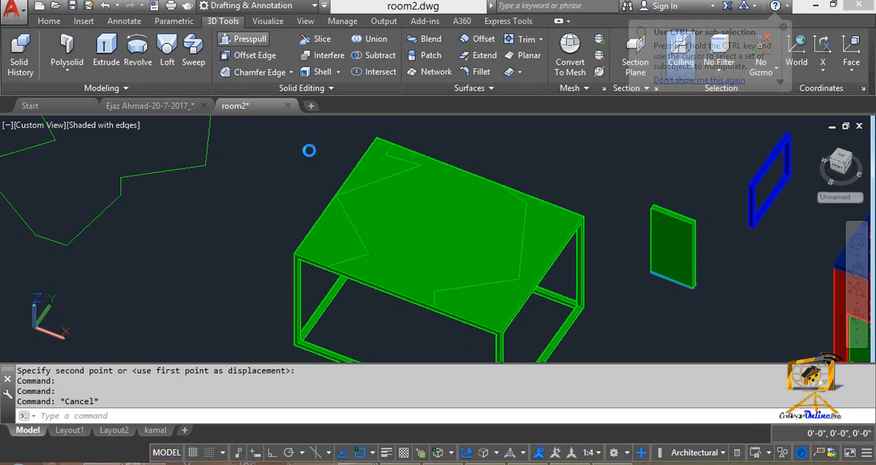
- Presspull the large central imprinted region of the frame's top upward into a raised block
middle_drag(361, 225, 353, 162)
scroll(354, 162, up, 3)
scroll(317, 178, down, 4)
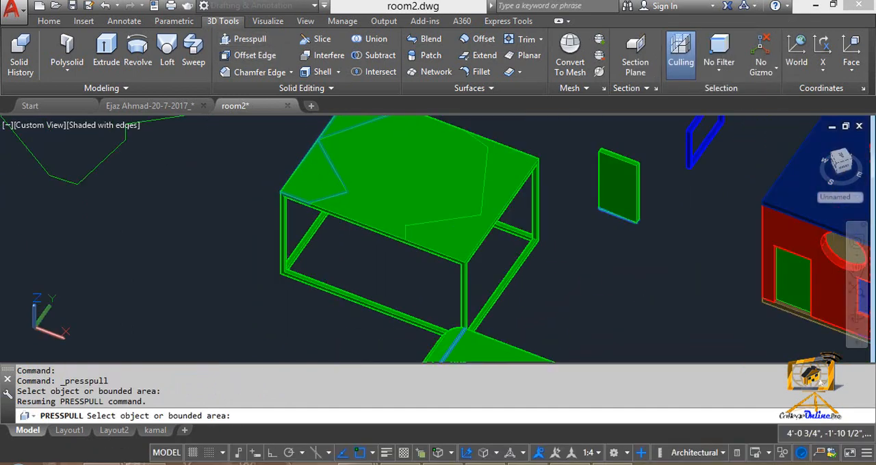
middle_drag(315, 182, 314, 197)
click(387, 201)
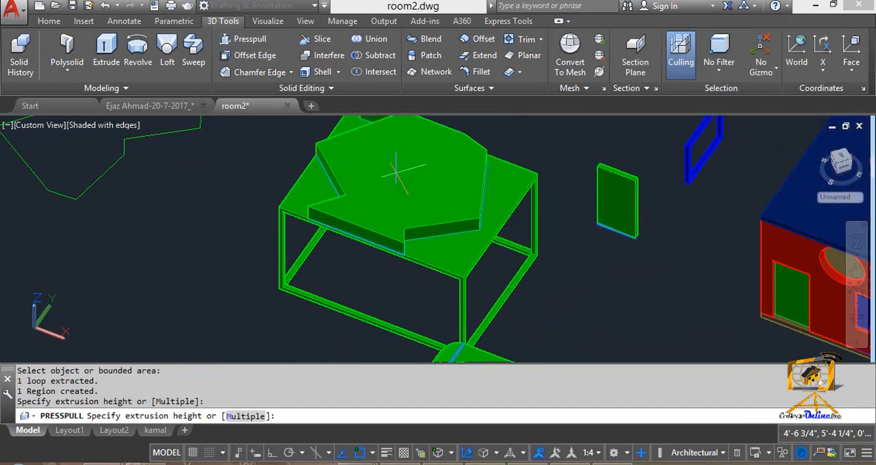
click(405, 143)
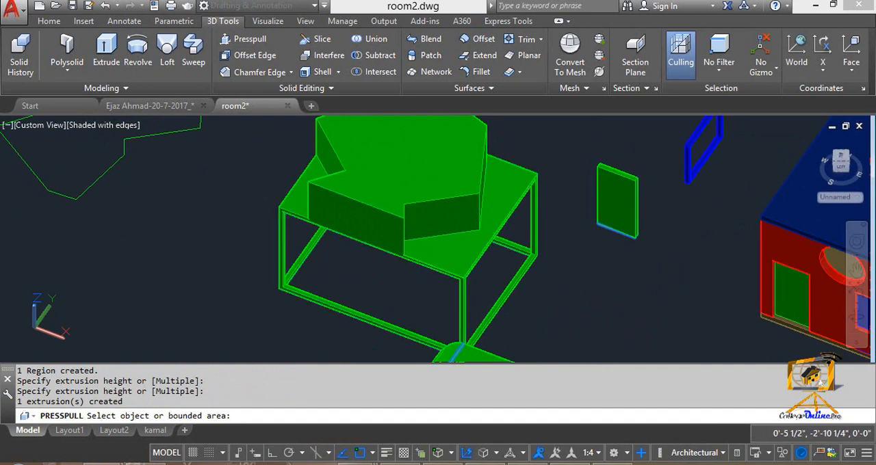
- Presspull the front corner region and further areas of the frame's top, and inspect the raised shape from several sides
click(448, 219)
click(453, 154)
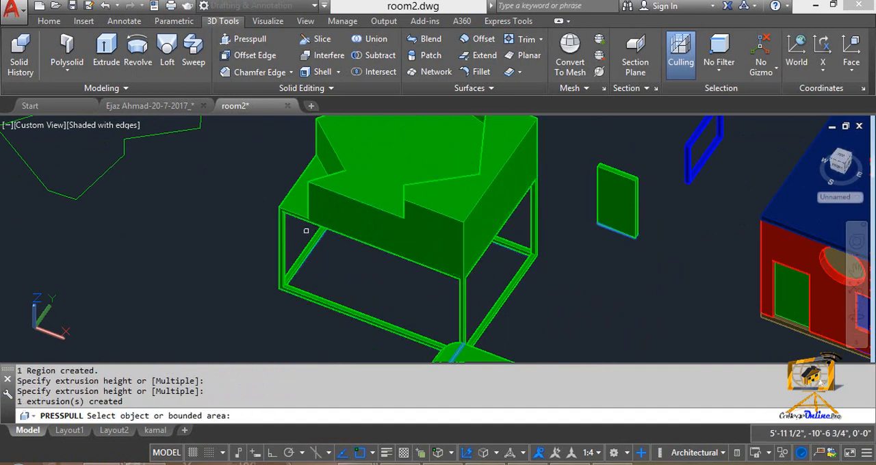
shift+middle_drag(306, 230, 387, 246)
click(413, 240)
click(415, 159)
click(471, 325)
click(473, 251)
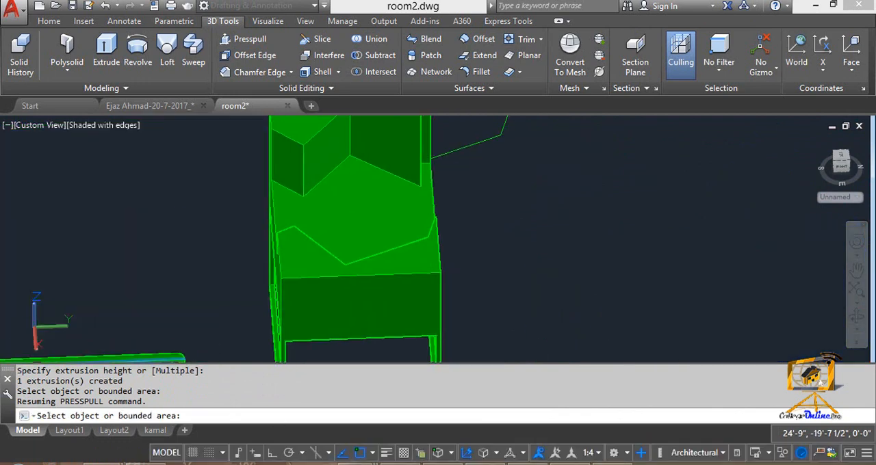
middle_drag(305, 322, 456, 293)
scroll(376, 306, down, 6)
middle_drag(393, 319, 465, 262)
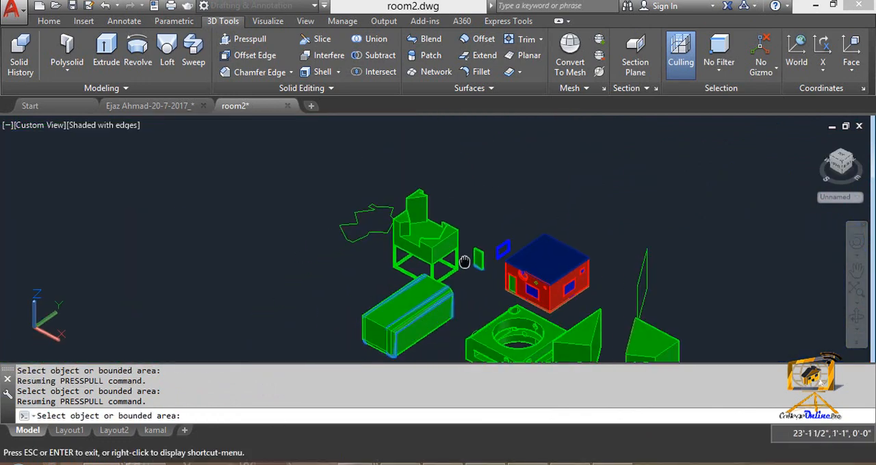
scroll(442, 198, up, 5)
middle_drag(336, 248, 392, 196)
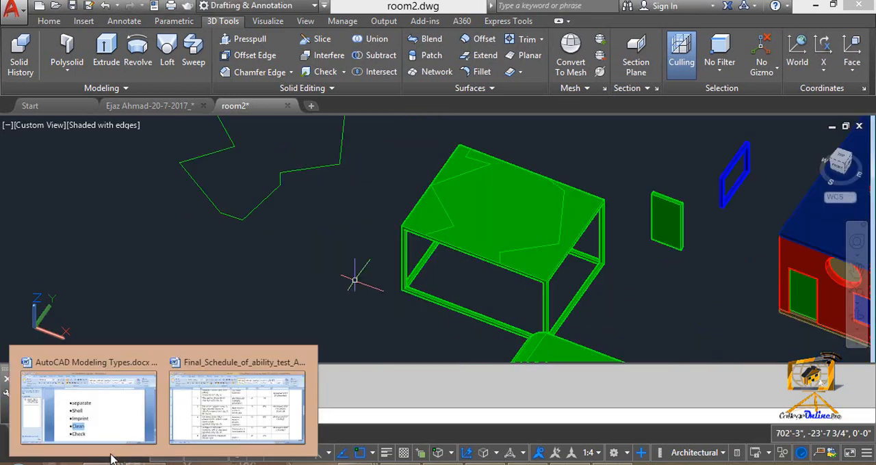
- Run the Check body-editing command on the imprinted table-like frame and exit the command
mouse_move(452, 238)
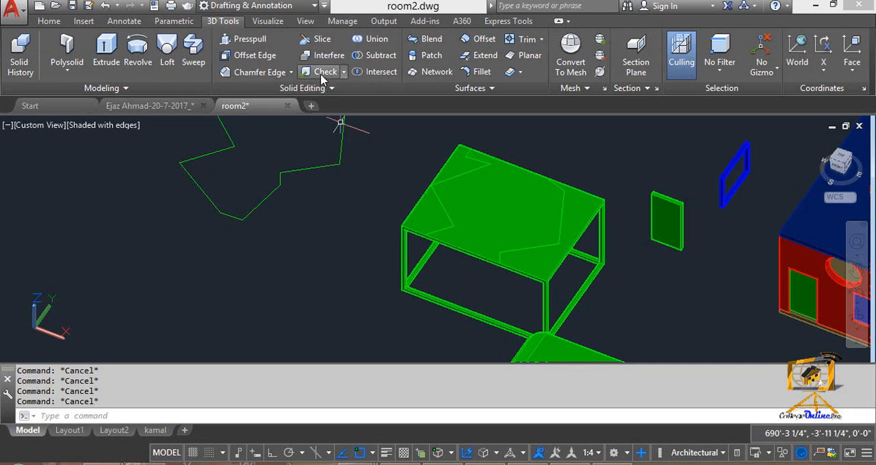
click(344, 73)
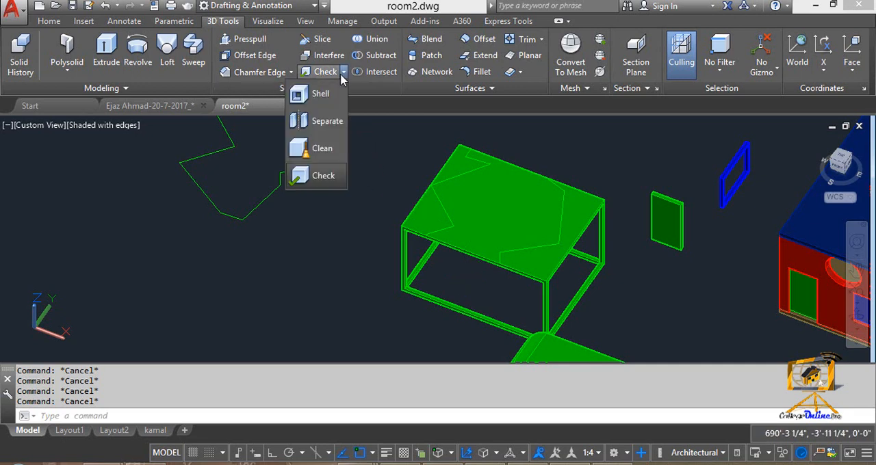
click(333, 180)
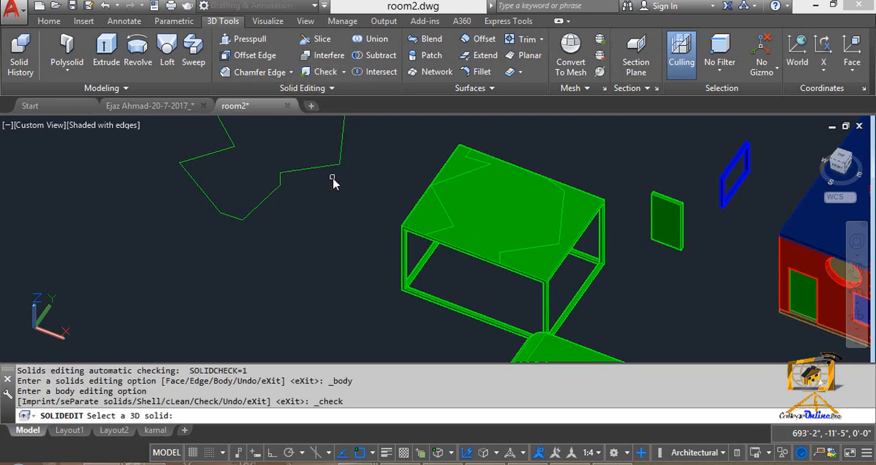
click(417, 212)
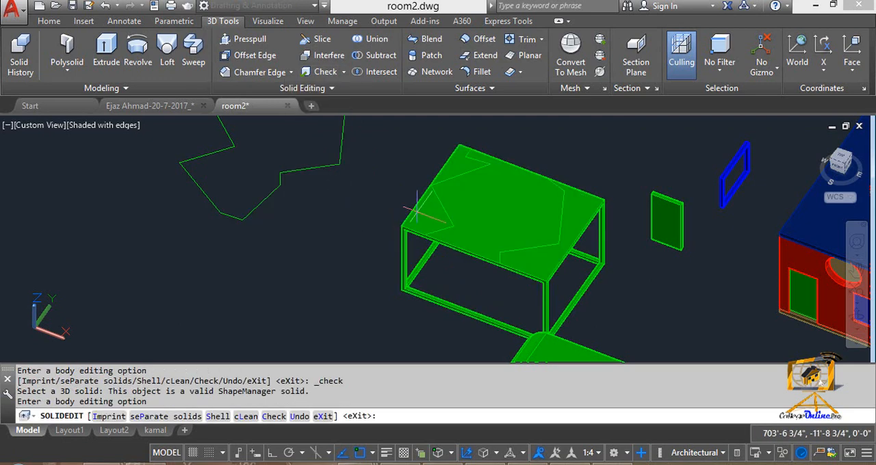
key(Escape)
key(Escape)
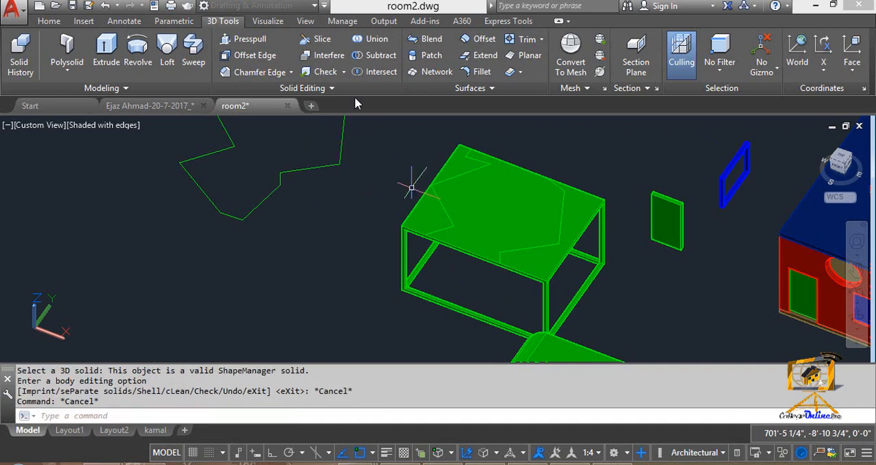